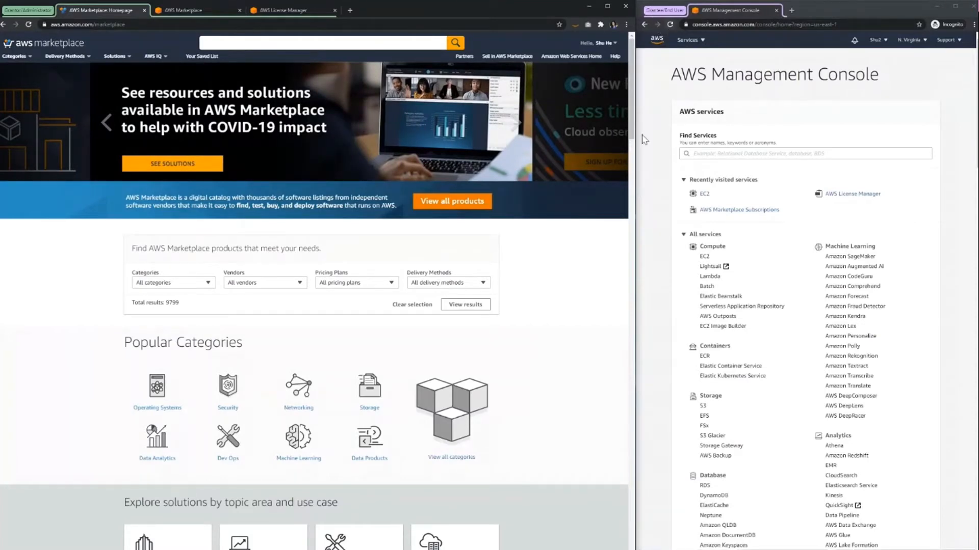
Filter the Marketplace products to Amazon Machine Image delivery, Free pricing and vendor Bitnami, and show the results
left_click(467, 284)
left_click(441, 317)
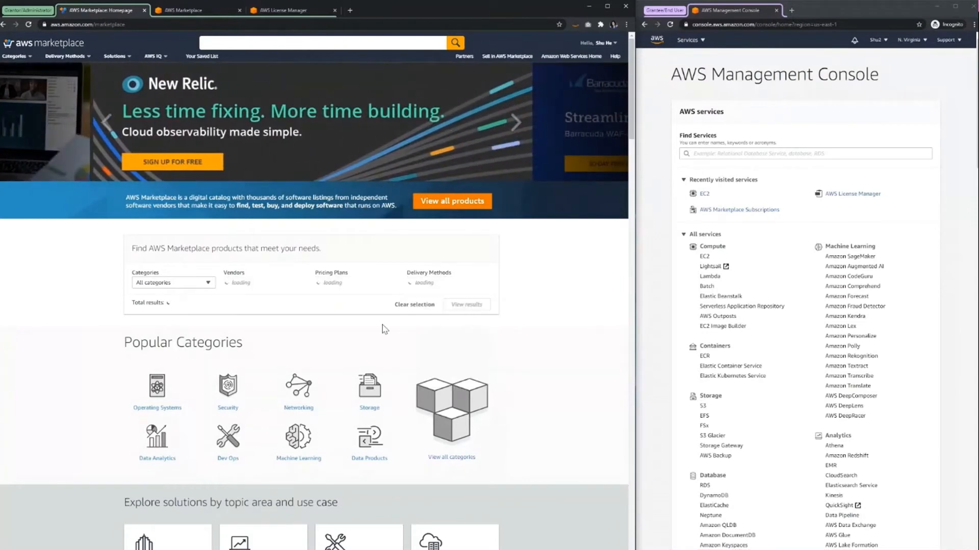
left_click(362, 288)
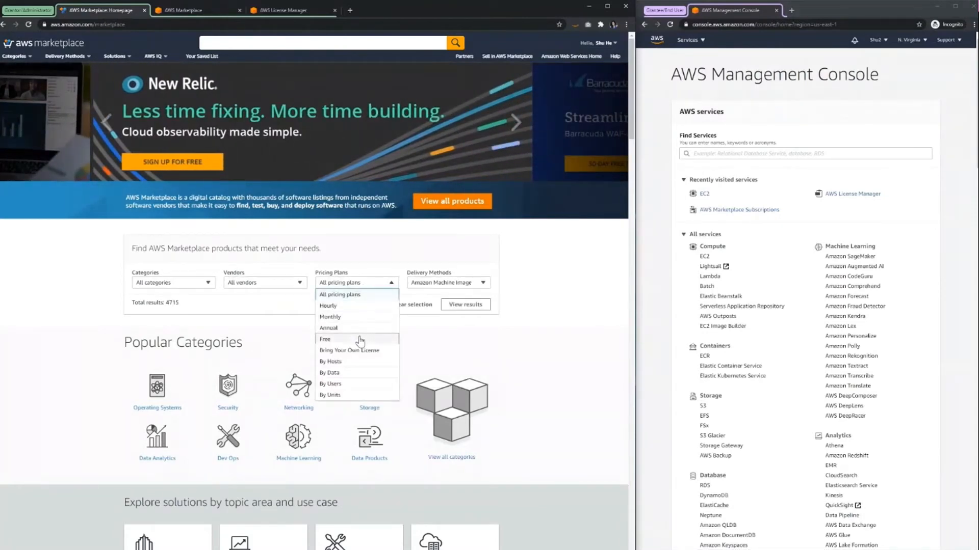
left_click(361, 338)
left_click(296, 290)
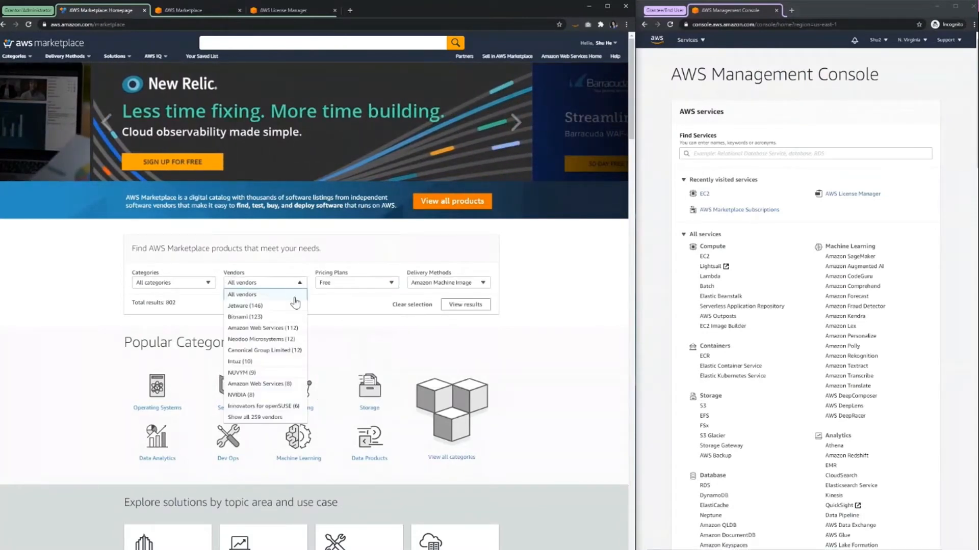
left_click(301, 320)
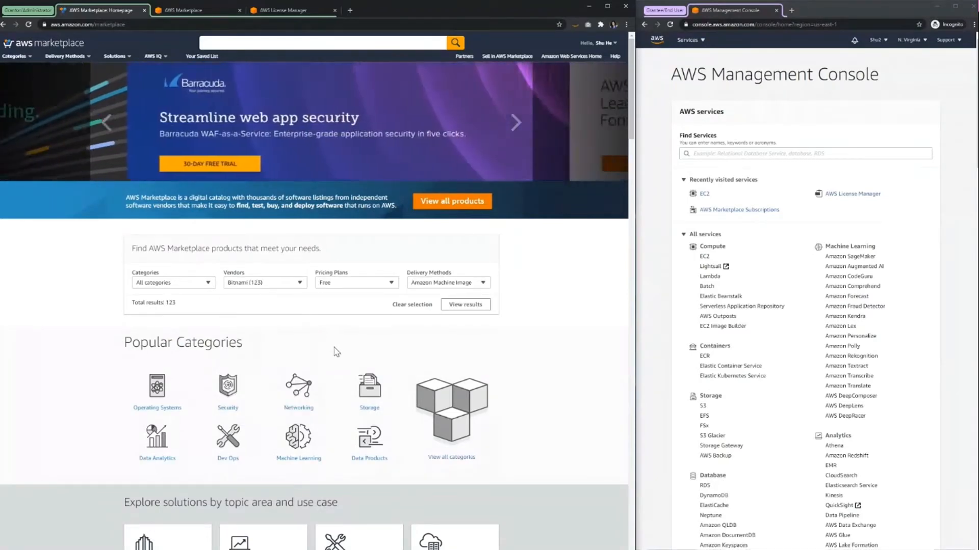
left_click(465, 305)
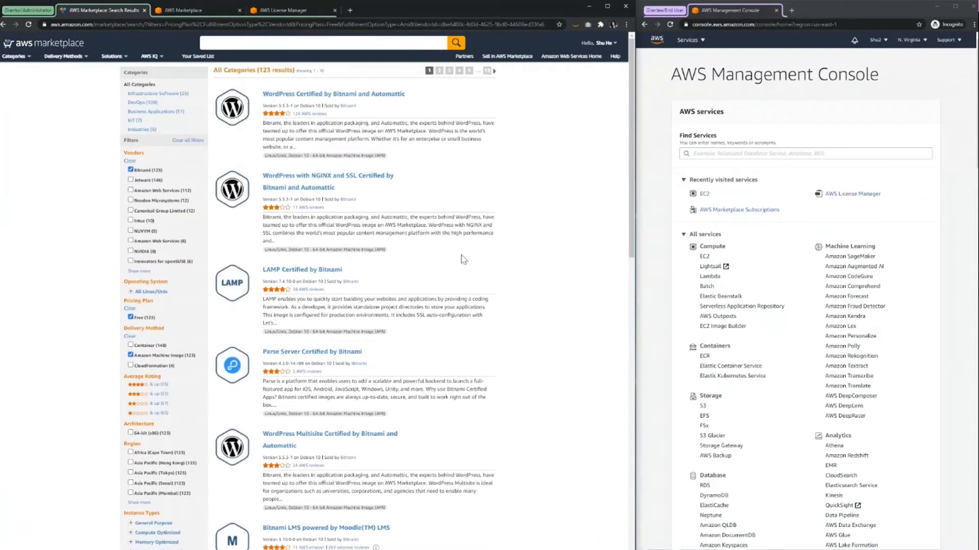
Open the Ghost Certified by Bitnami listing from the second results page and review its pricing and usage information
left_click(439, 73)
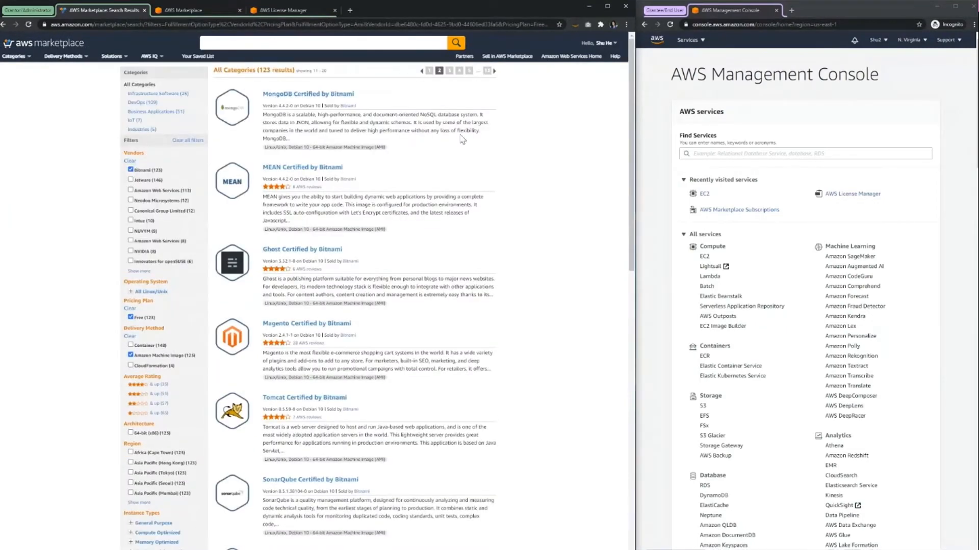
left_click(317, 250)
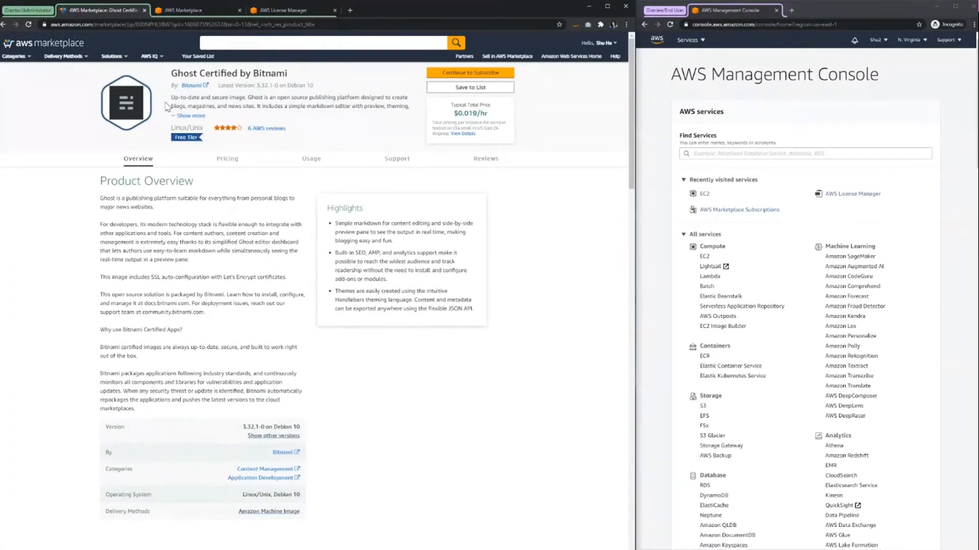
left_click(228, 159)
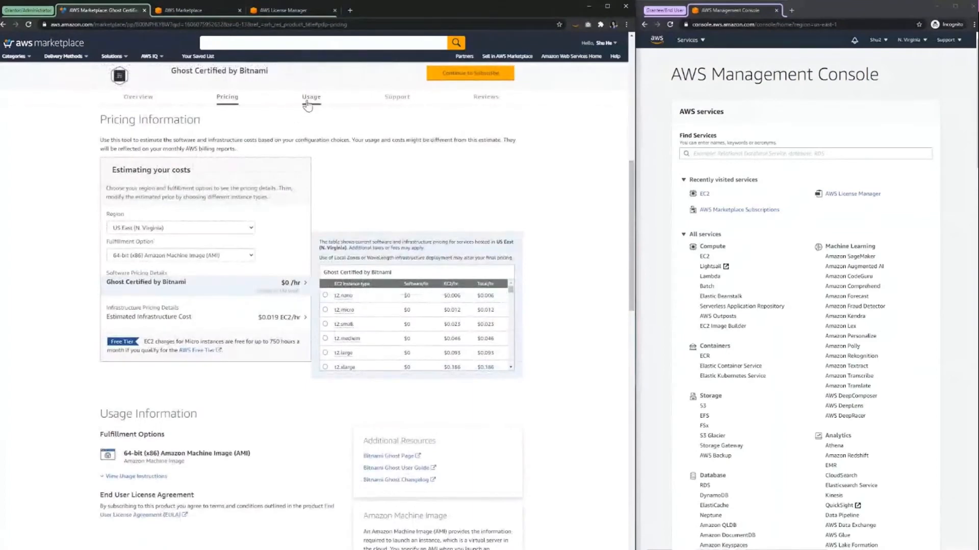
left_click(308, 105)
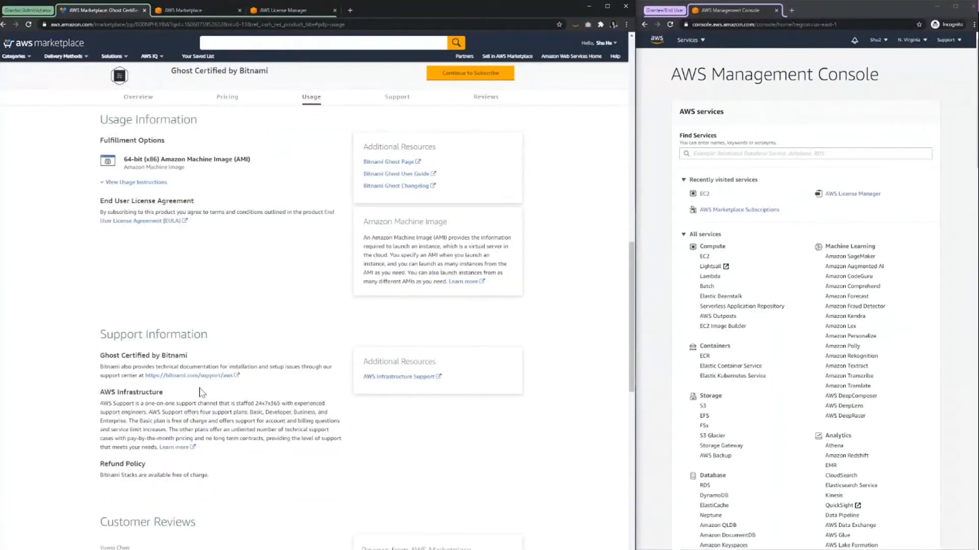
Subscribe to Ghost Certified by Bitnami by accepting the offer's terms, and check the subscribed product and effective date
left_click(463, 78)
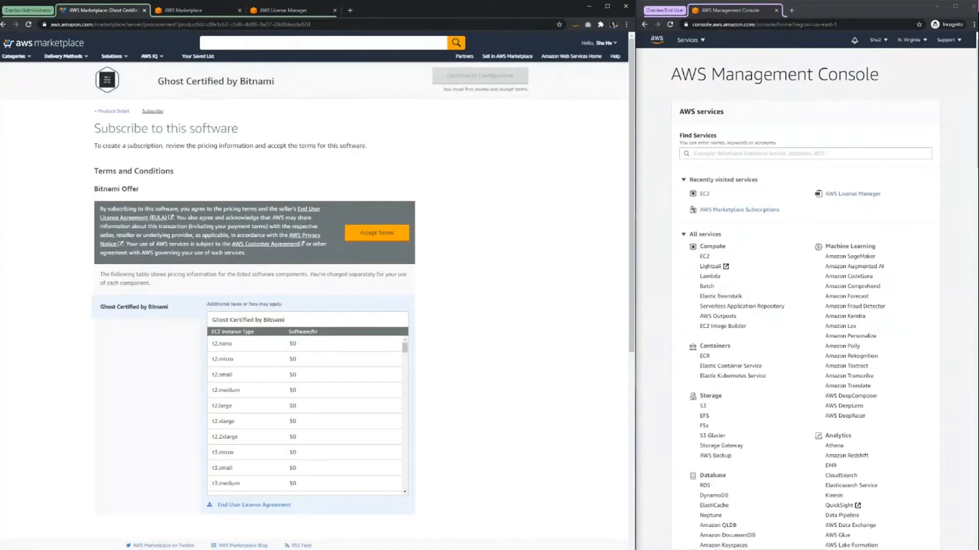
left_click_drag(95, 173, 175, 182)
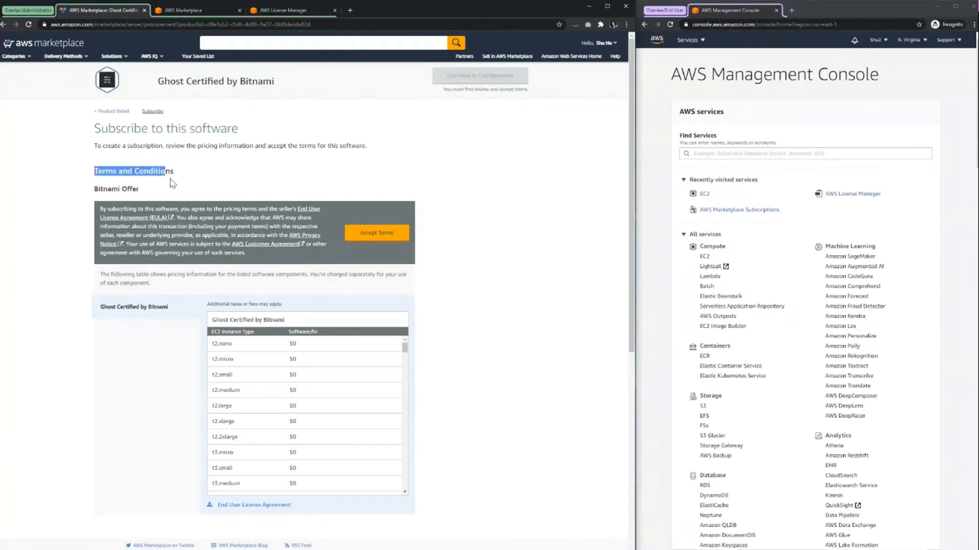
left_click(244, 182)
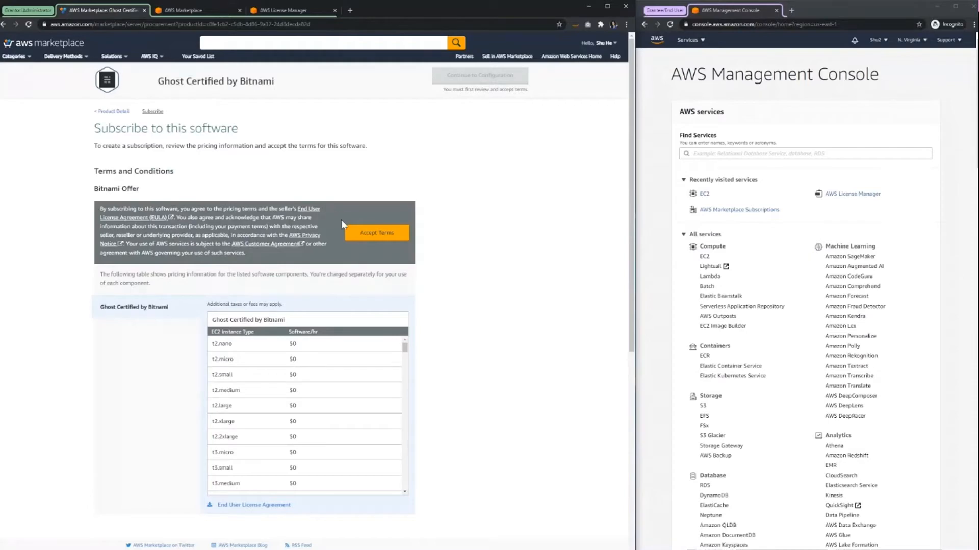
left_click(374, 240)
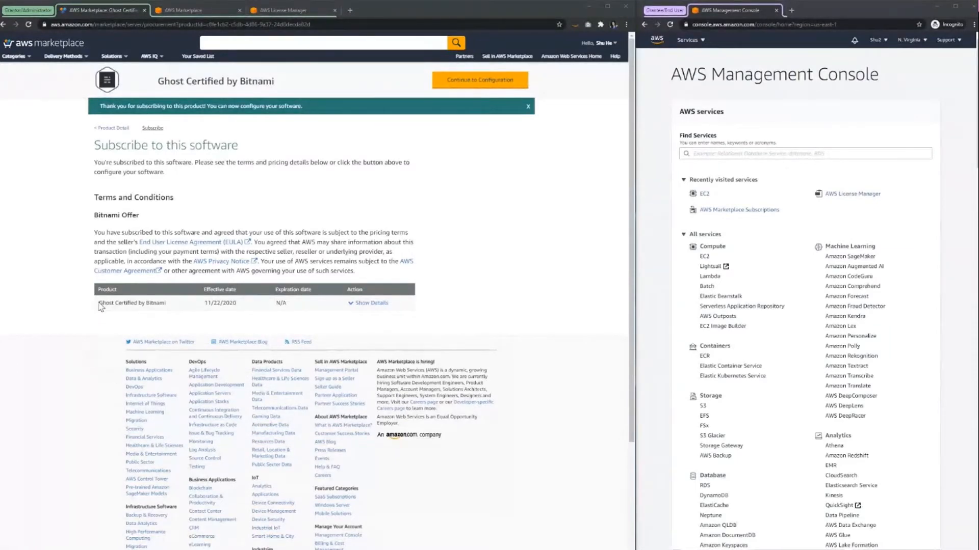
left_click_drag(100, 304, 237, 309)
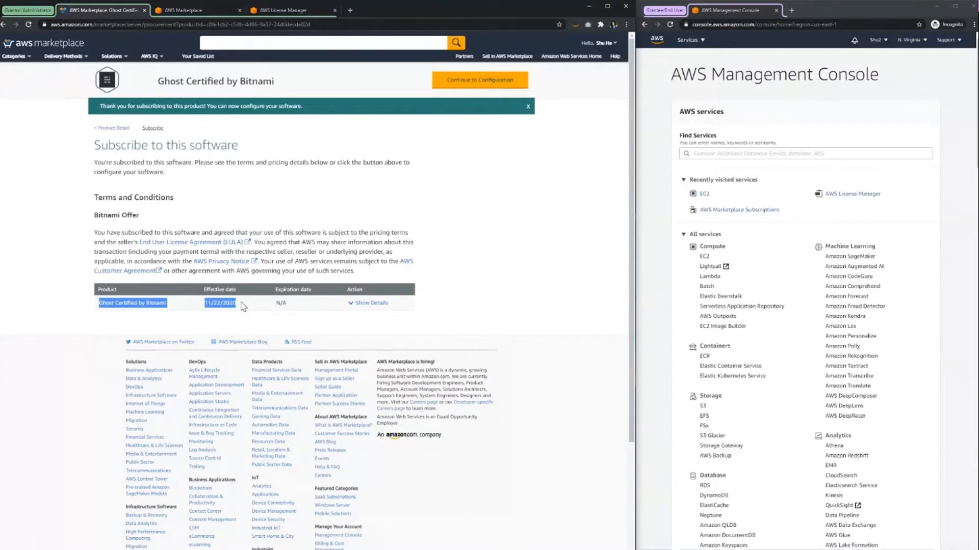
left_click(243, 306)
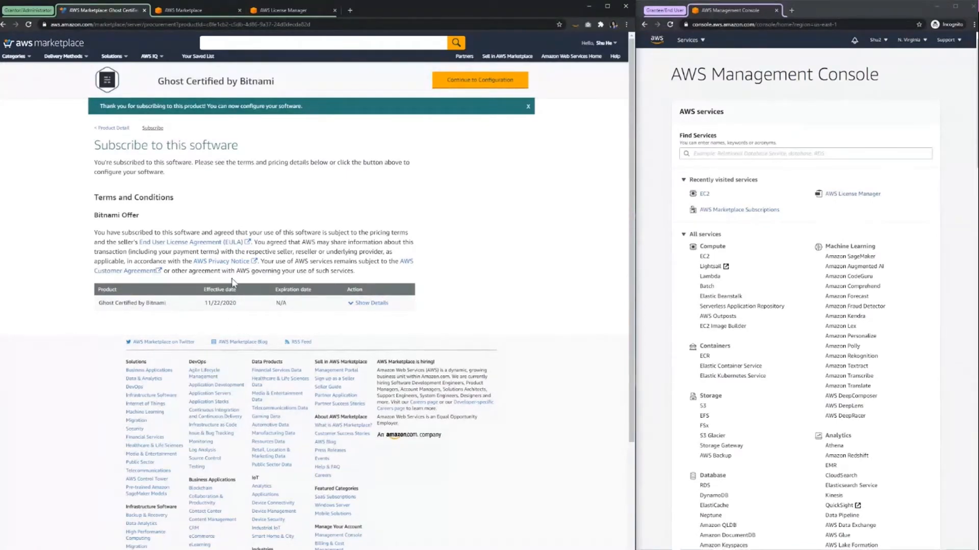
Find Ghost Certified by Bitnami among the administrator's managed subscriptions in the AWS Marketplace console and open its details
left_click(194, 7)
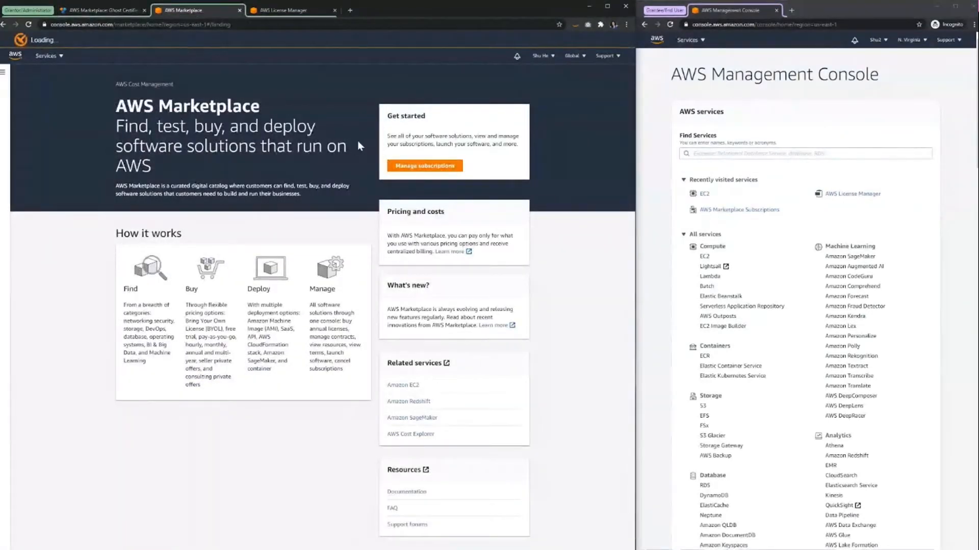
left_click(423, 165)
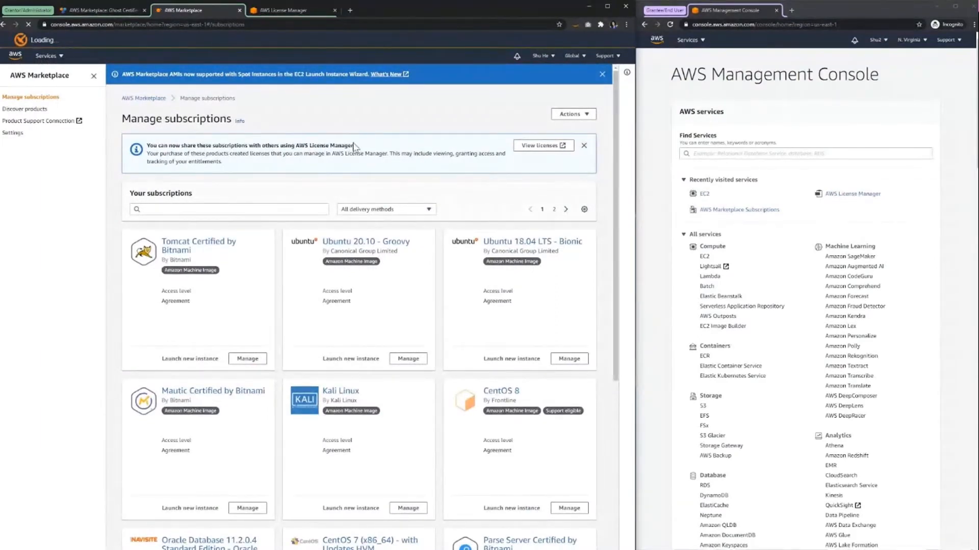
scroll(387, 127, "down", 5)
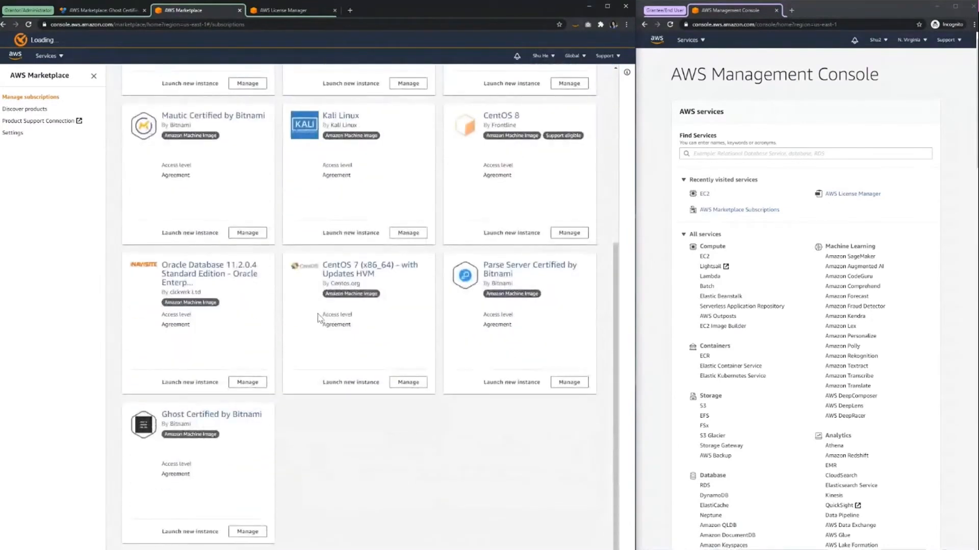
left_click_drag(130, 414, 222, 426)
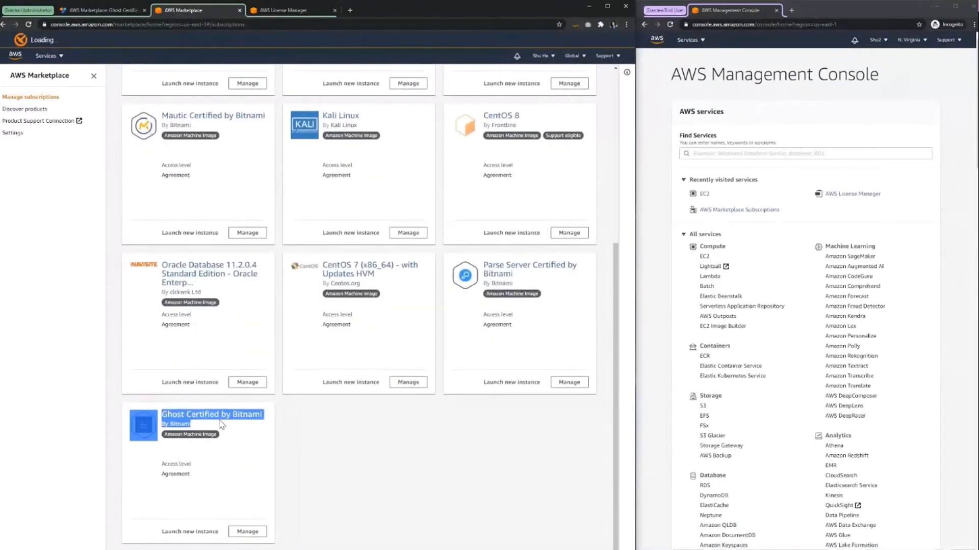
left_click(253, 448)
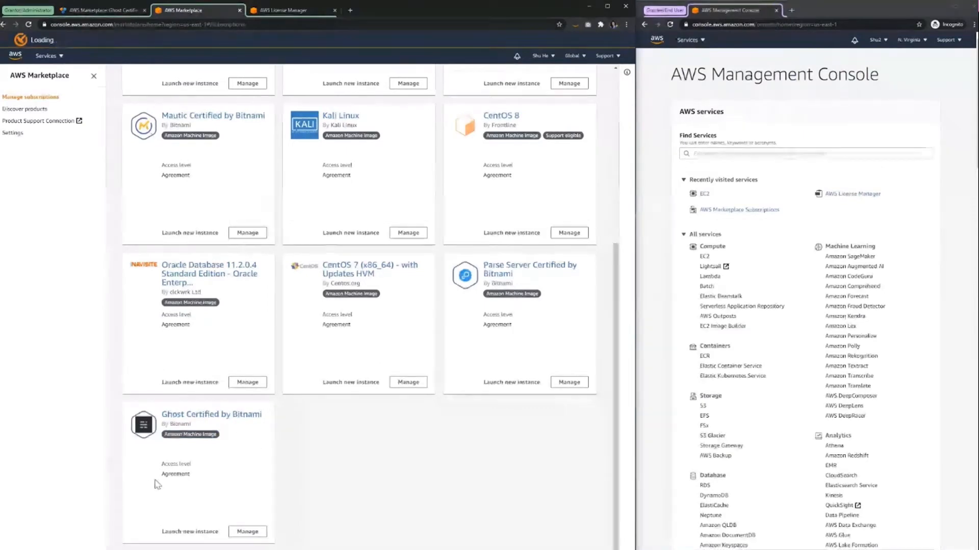
left_click_drag(157, 527, 270, 538)
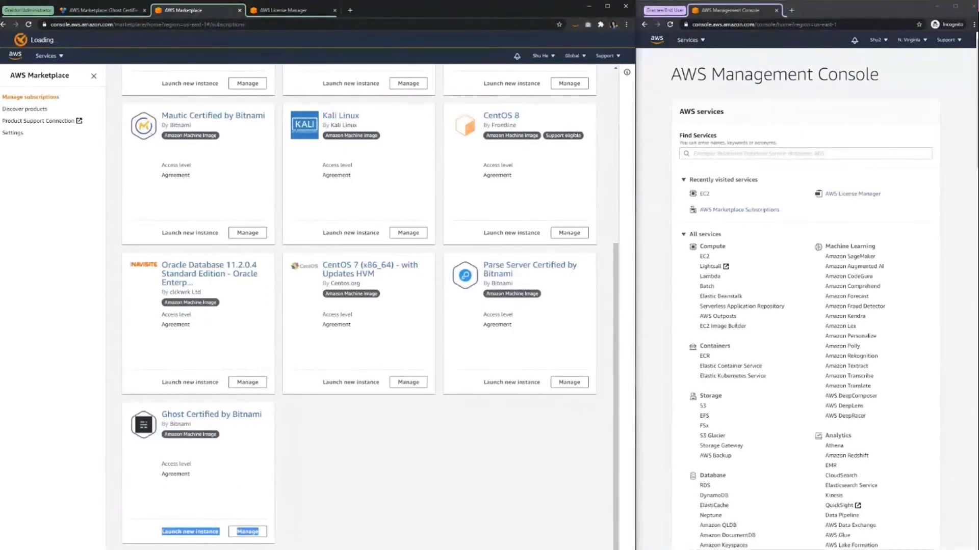
left_click(303, 508)
scroll(294, 452, "up", 5)
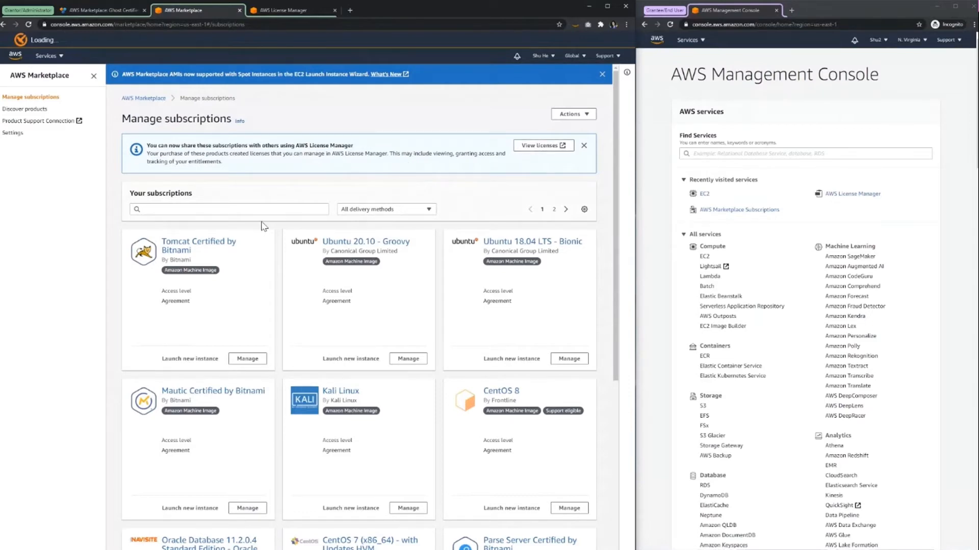
scroll(262, 225, "down", 4)
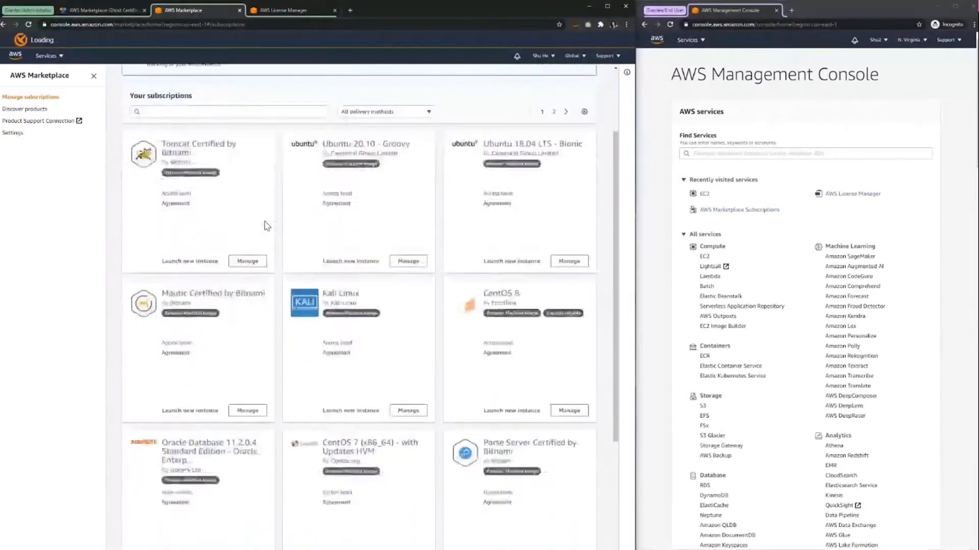
left_click(229, 418)
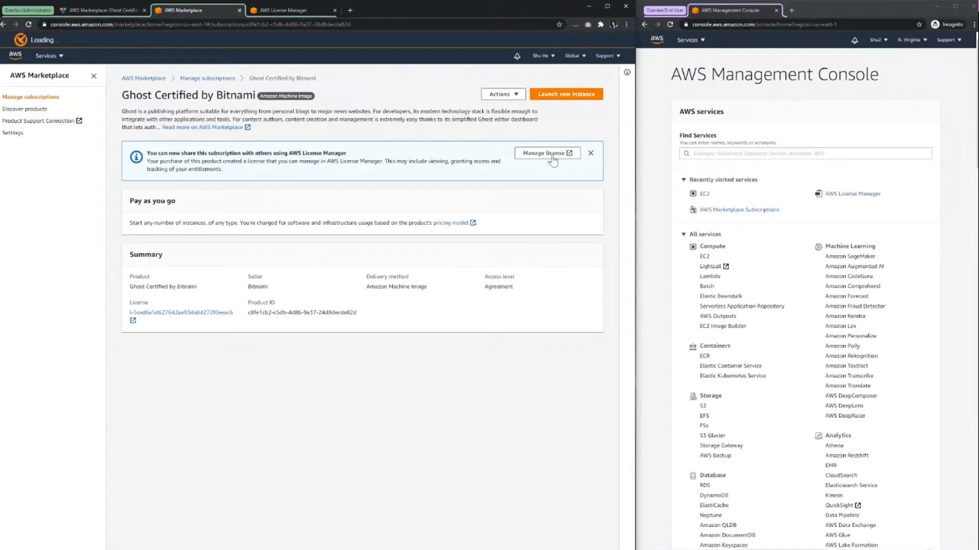
Open the new-instance configuration for the Ghost subscription and copy its us-east-1 AMI ID
left_click(565, 95)
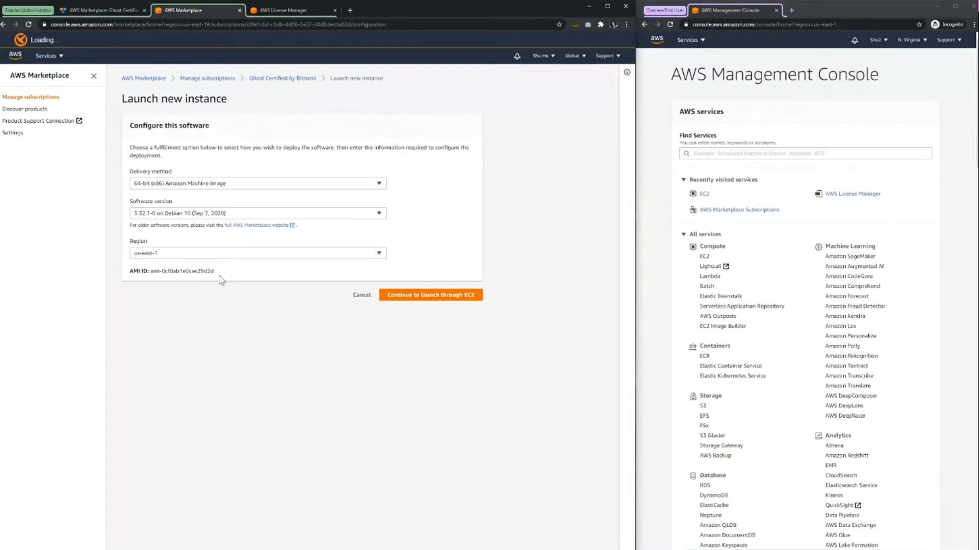
left_click_drag(215, 272, 153, 274)
left_click(296, 340)
Widen the end user's browser window and view that account's AWS Marketplace subscriptions
left_click_drag(634, 110, 372, 88)
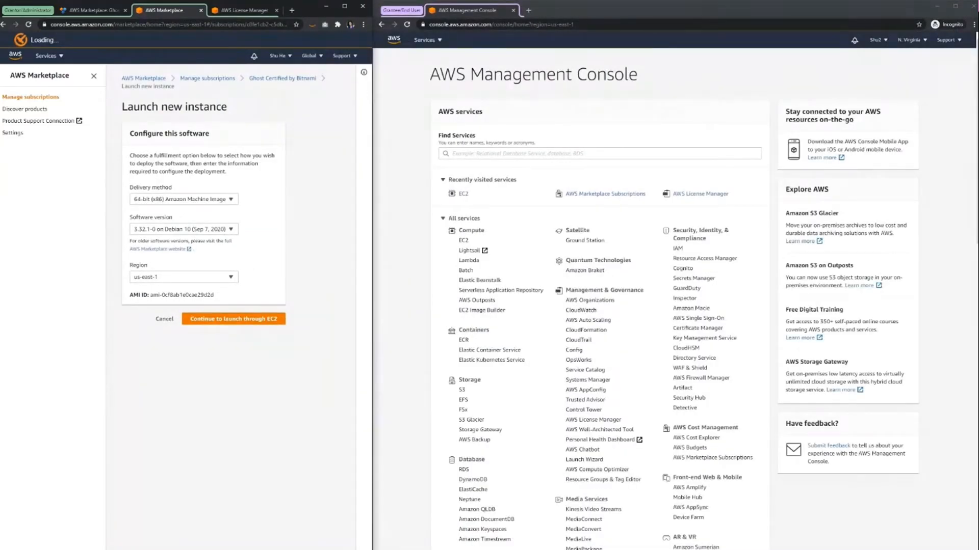
left_click(594, 198)
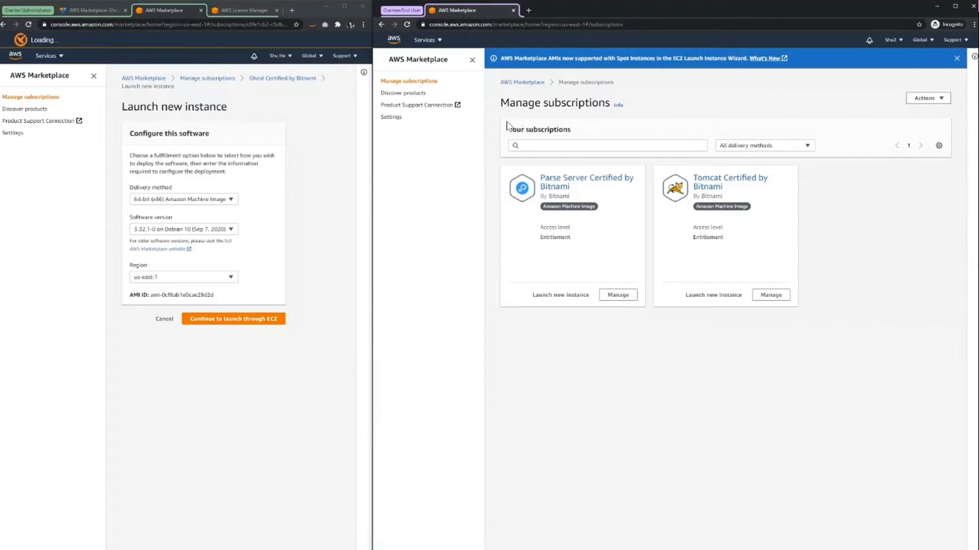
In the end user's EC2 console, search the public AMIs for ami-0cf8ab1e0cae29d2d and widen the AMI Name column
left_click(434, 40)
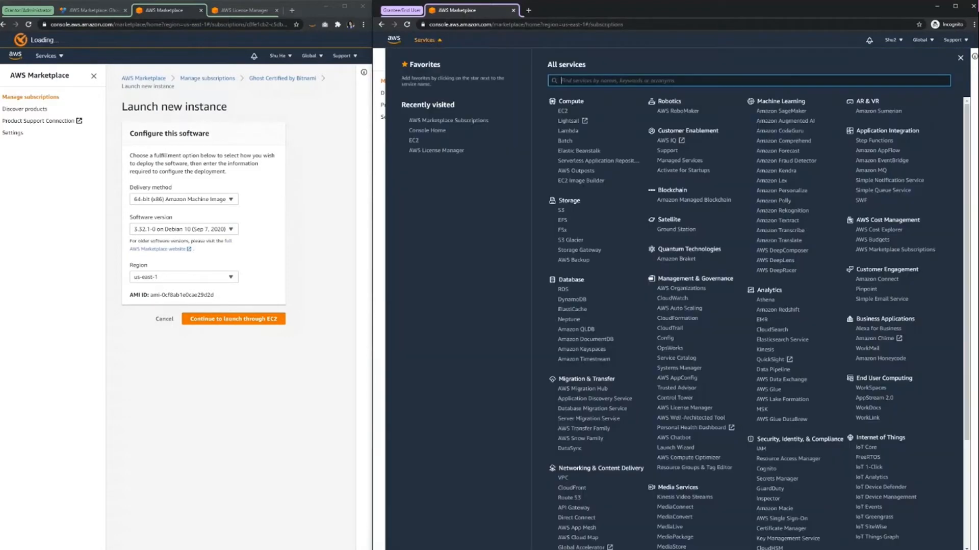
left_click(413, 140)
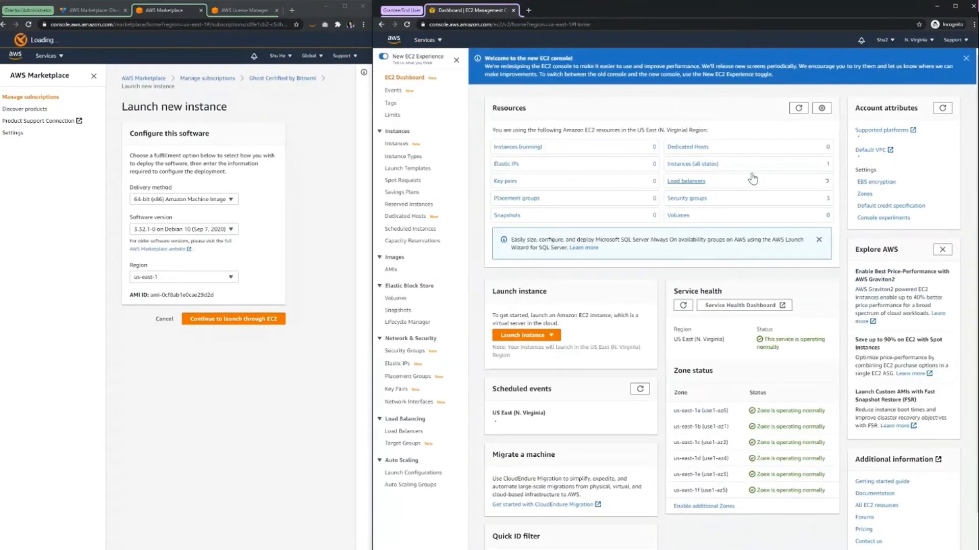
left_click(392, 270)
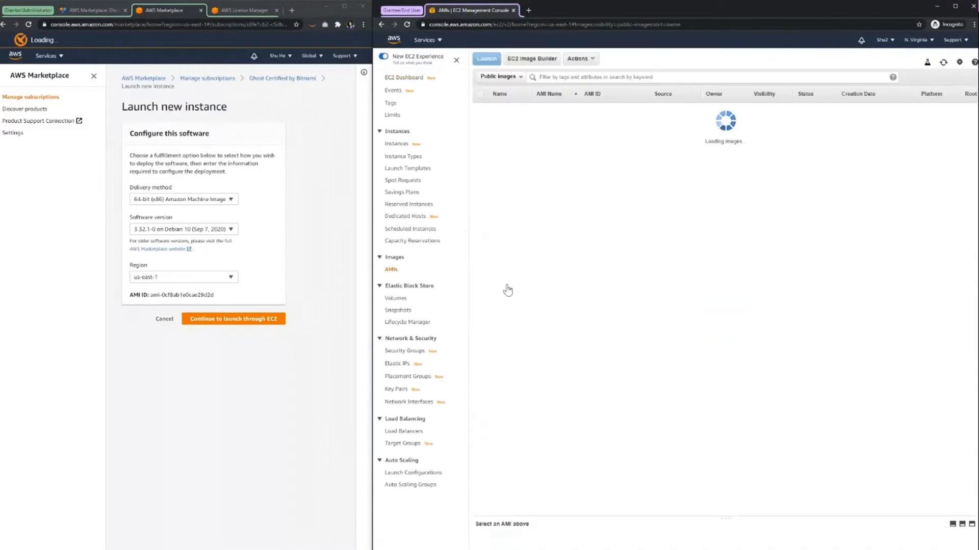
type("ami-0cf8ab1e0cae29d2d")
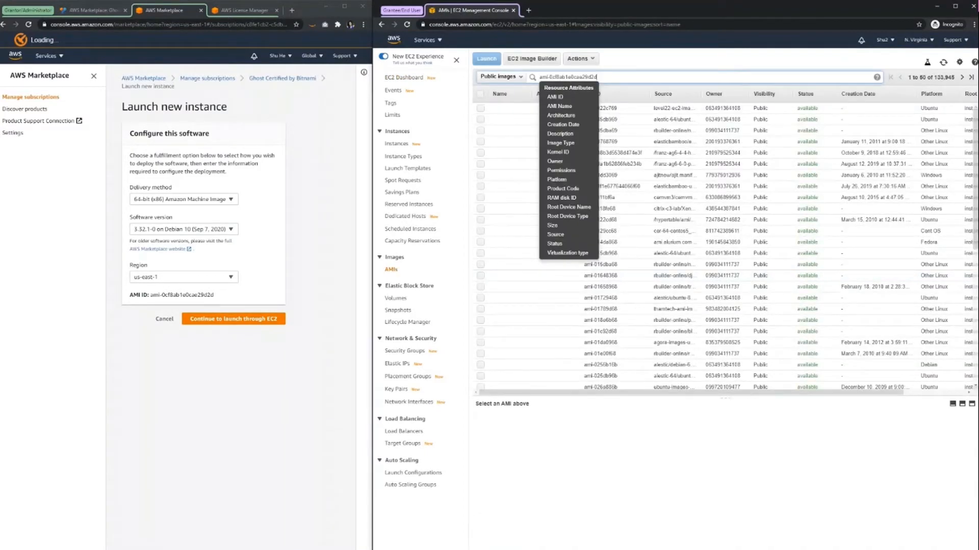
key("Return")
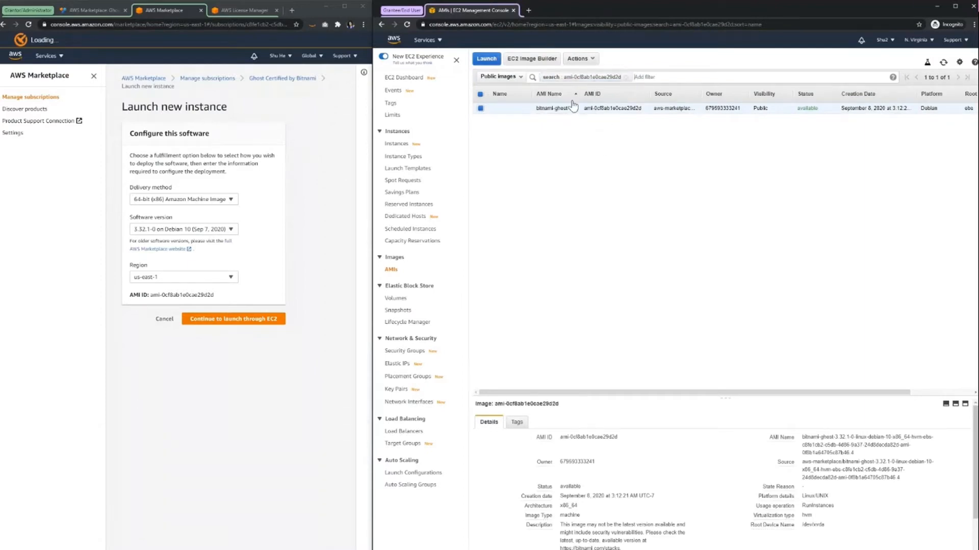
left_click_drag(582, 96, 656, 94)
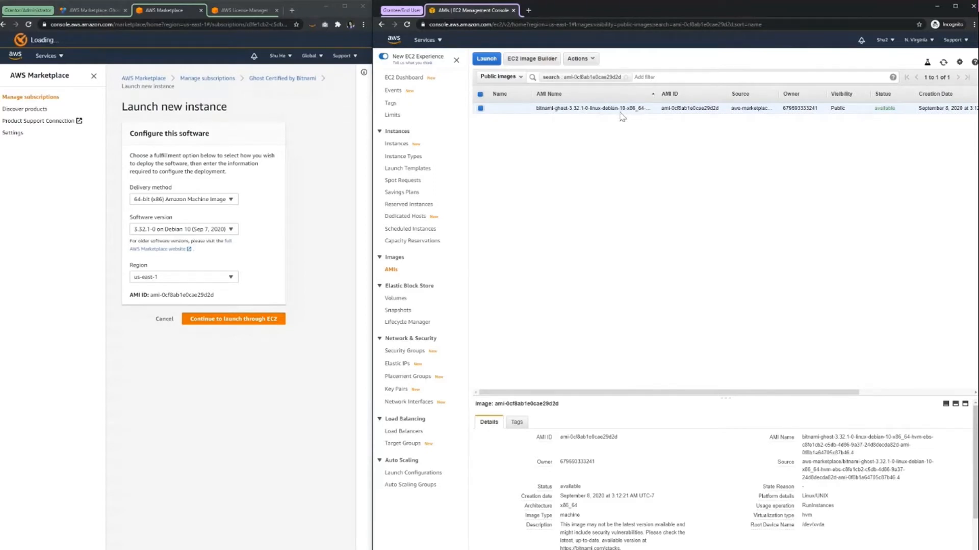
Try to launch a t2.micro instance from the Ghost AMI in the end user's account, proceeding without a key pair
left_click(487, 59)
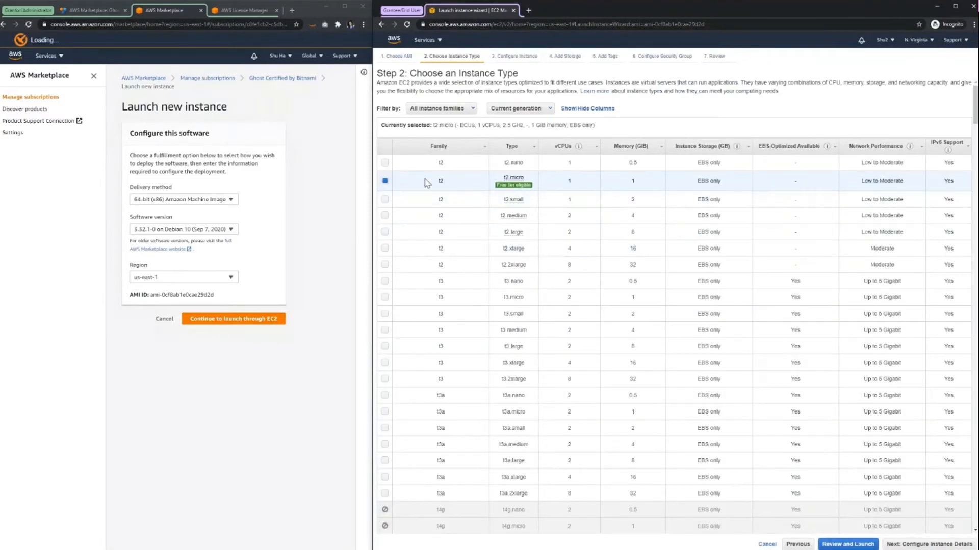
left_click(850, 545)
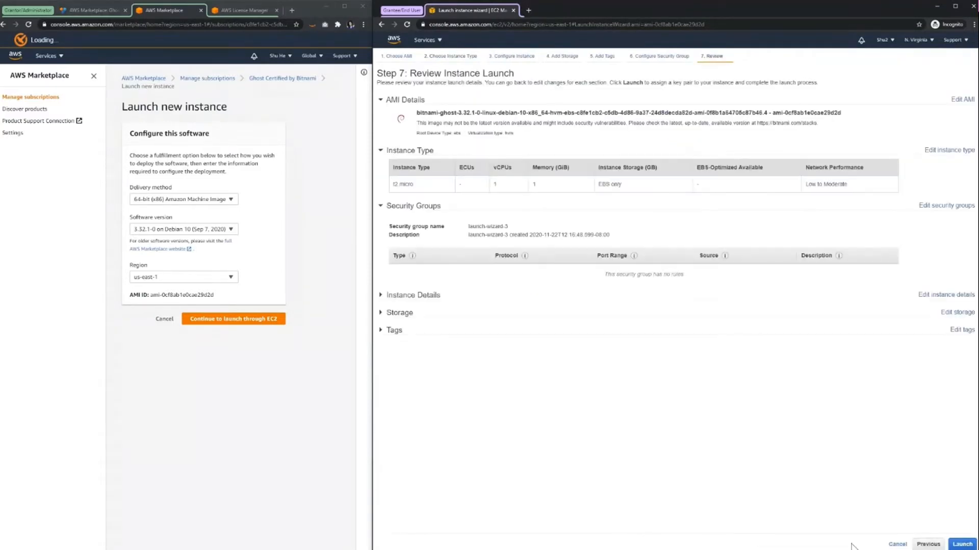
left_click(961, 544)
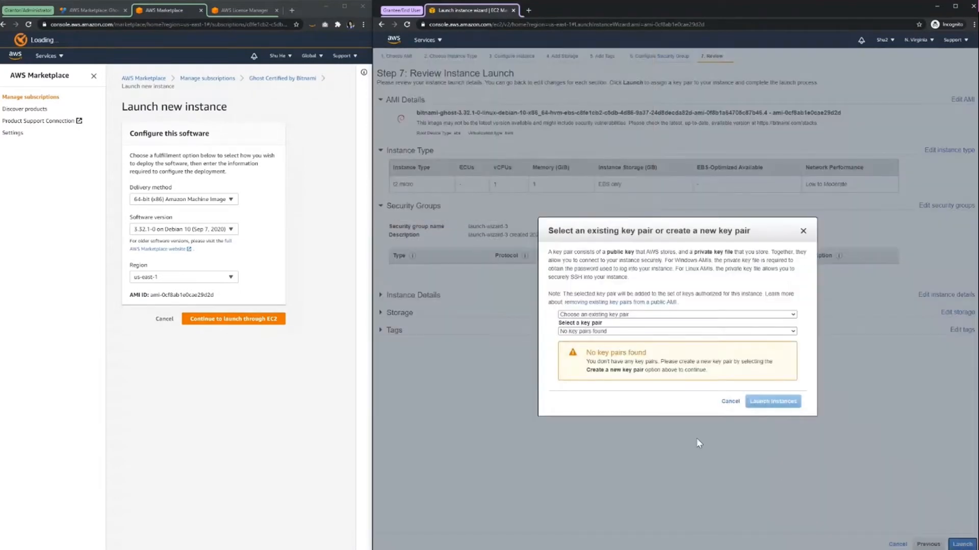
left_click(599, 315)
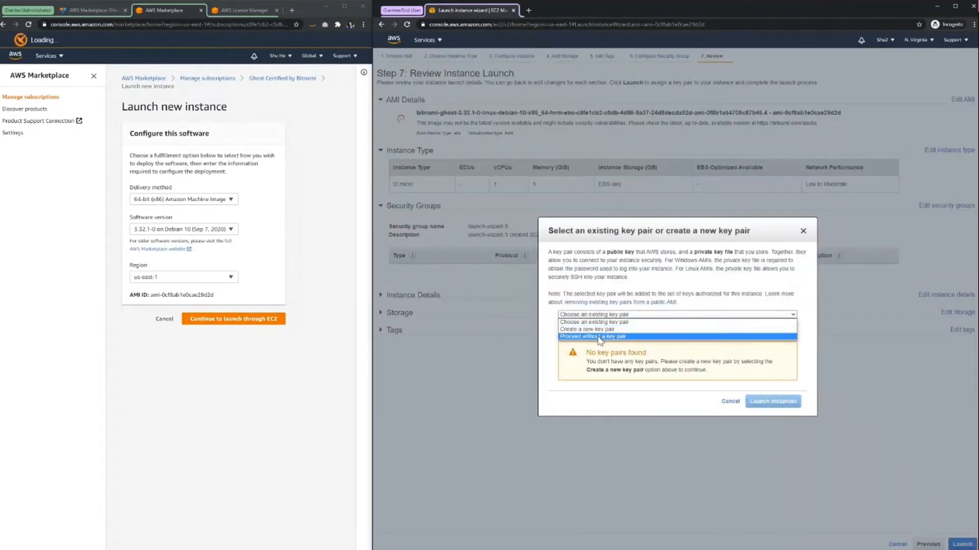
left_click(600, 338)
left_click(562, 323)
left_click(760, 355)
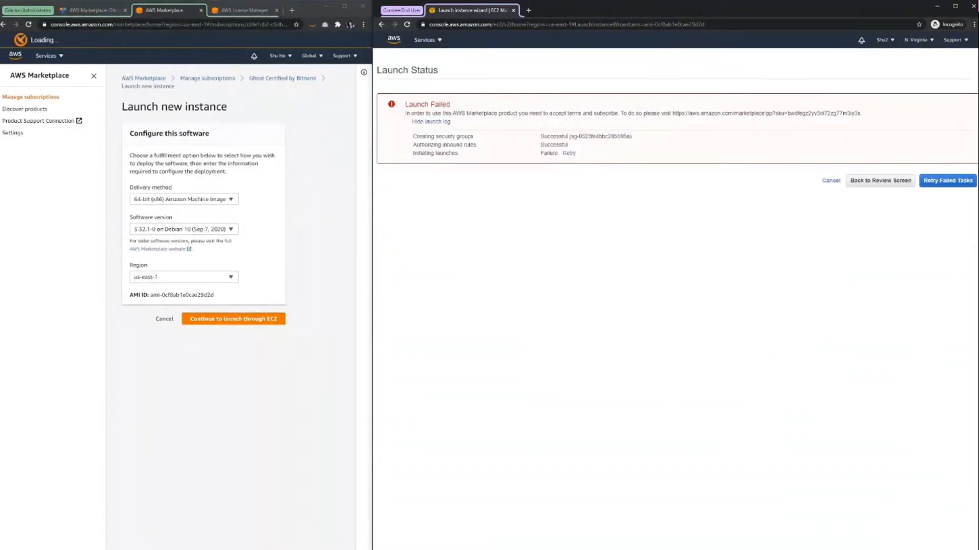
Read the launch status details for the subscription requirement and return to the end user's AWS Management Console home
left_click_drag(405, 104, 546, 107)
left_click(493, 121)
left_click_drag(548, 113, 611, 113)
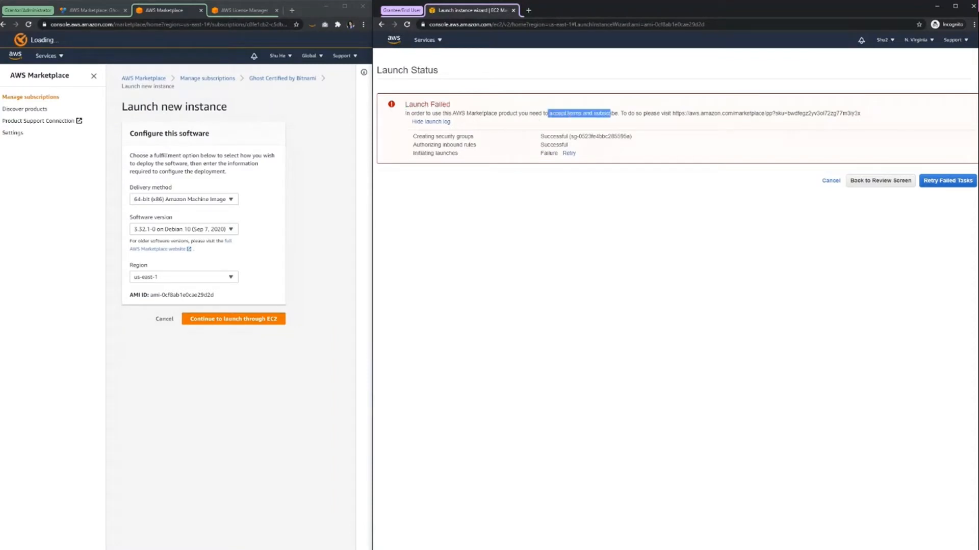
left_click(726, 132)
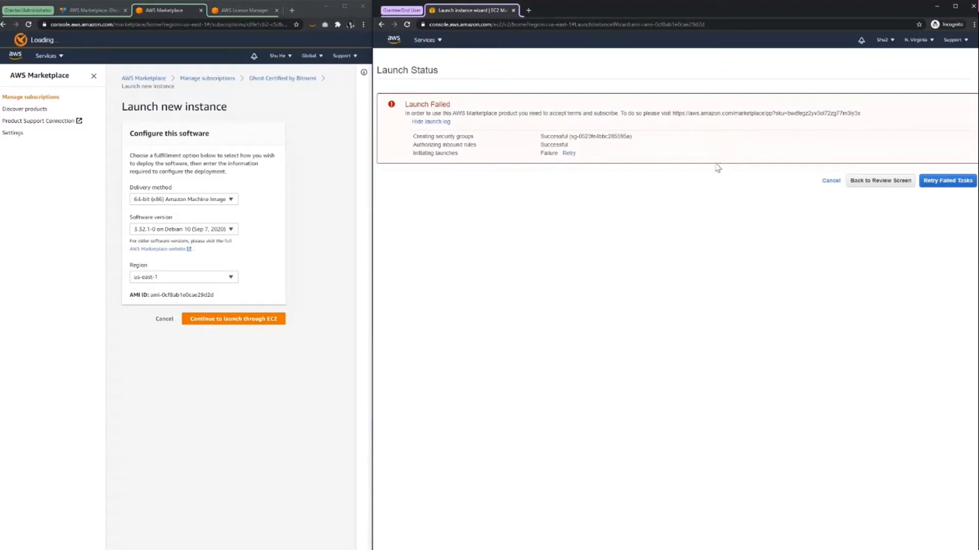
left_click(432, 41)
left_click(391, 41)
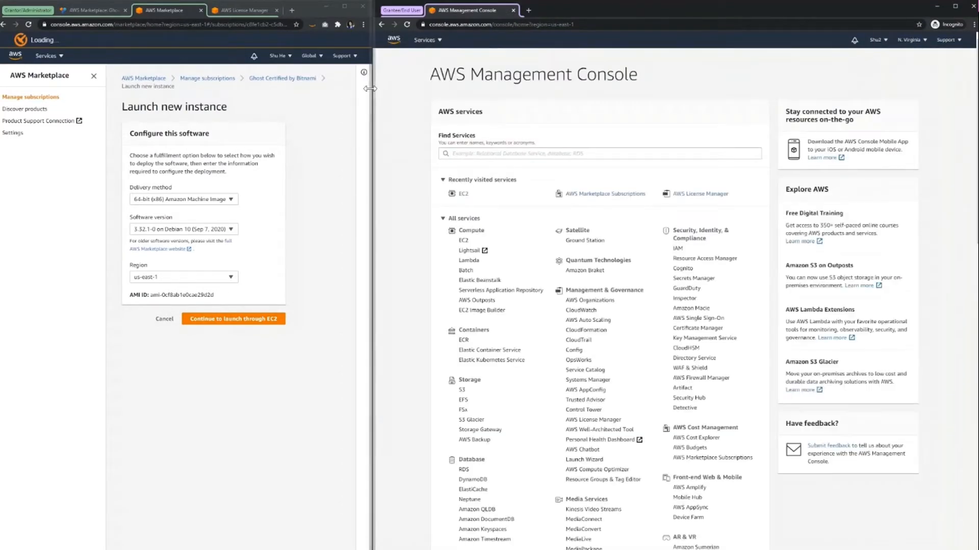
Widen the administrator's browser window and look through that account's managed Marketplace subscriptions, down to Ghost Certified by Bitnami
left_click_drag(370, 89, 641, 105)
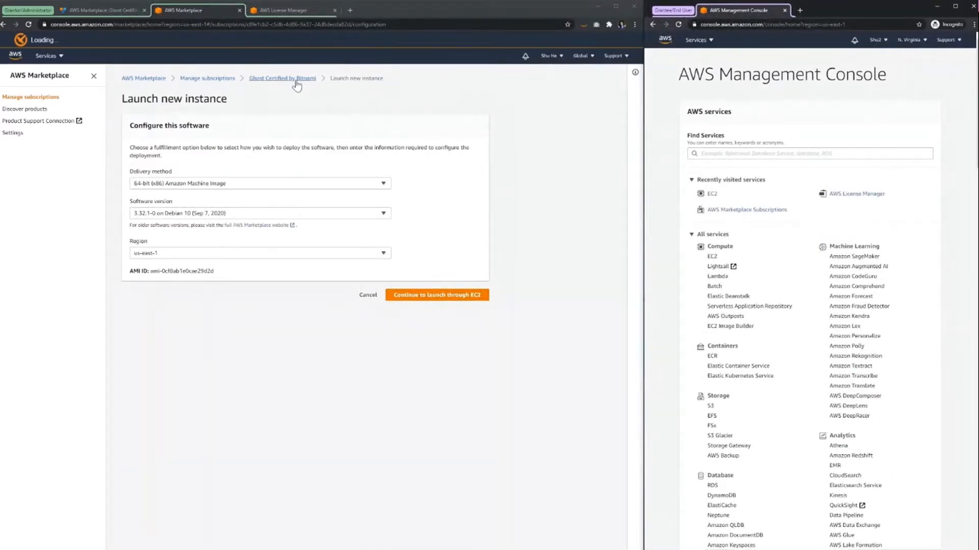
left_click(217, 79)
scroll(168, 448, "down", 5)
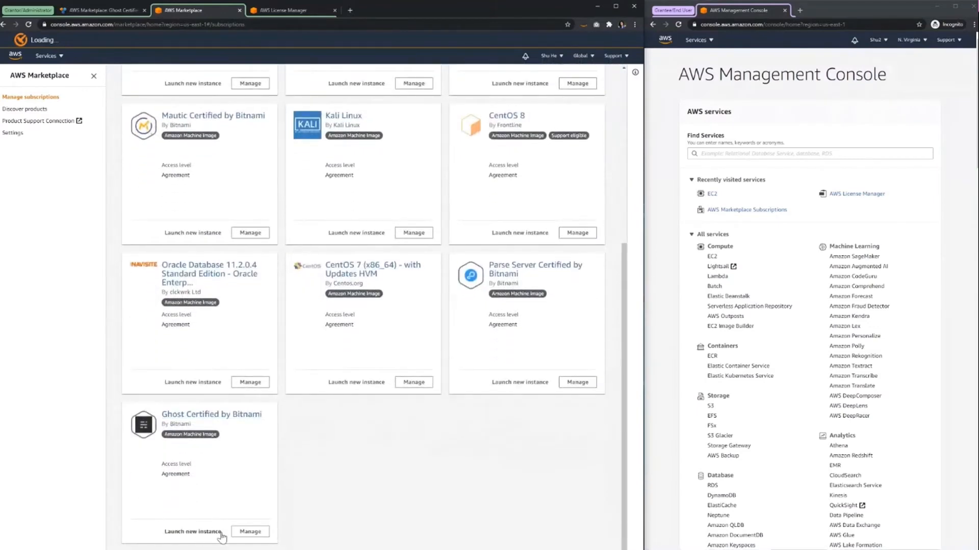
scroll(331, 457, "up", 4)
scroll(328, 149, "up", 2)
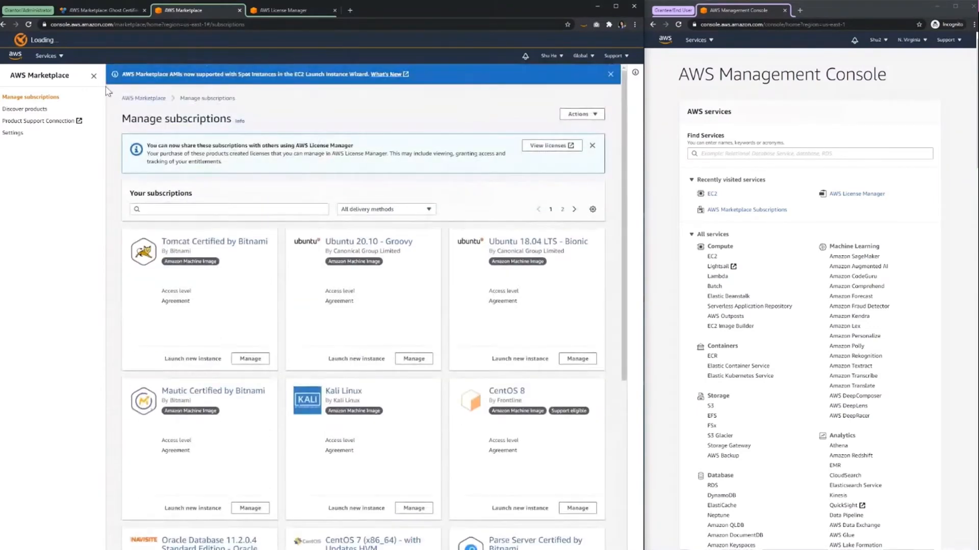
Find Ghost Certified by Bitnami among the granted licenses in the administrator's AWS License Manager and open its license details
left_click(275, 11)
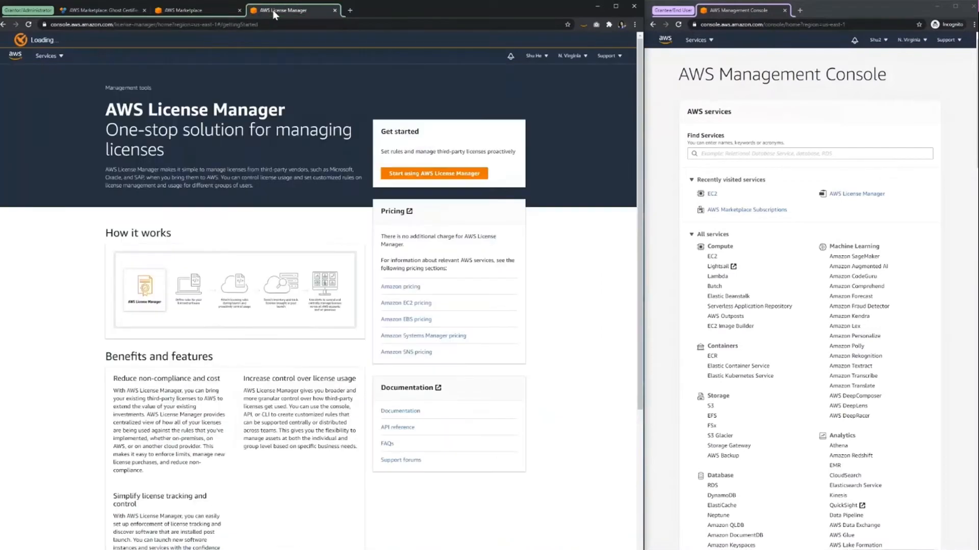
left_click(426, 180)
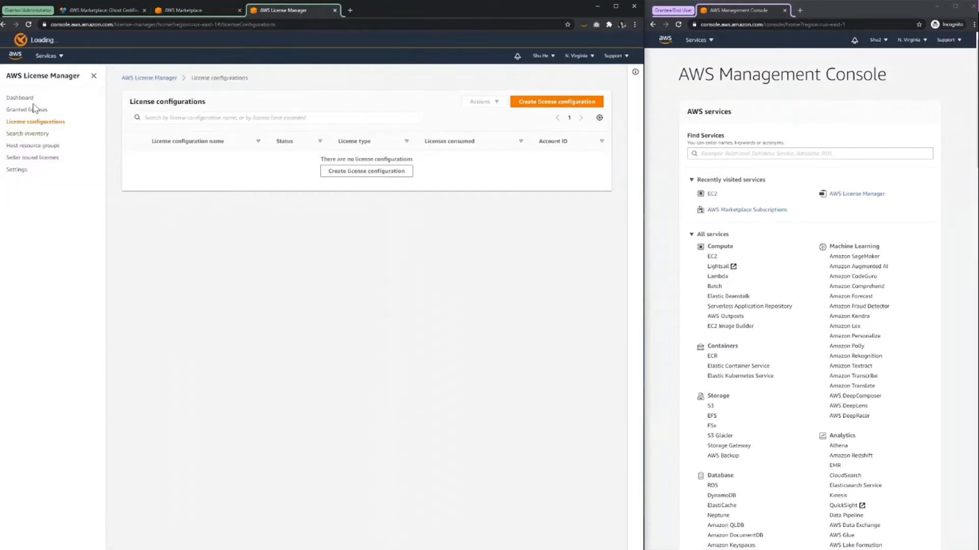
left_click(31, 110)
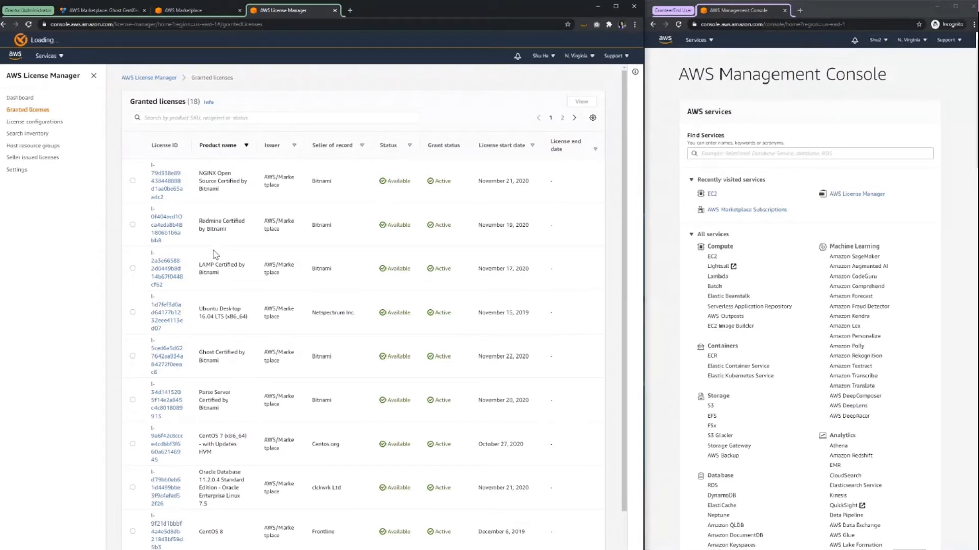
left_click_drag(225, 369, 198, 353)
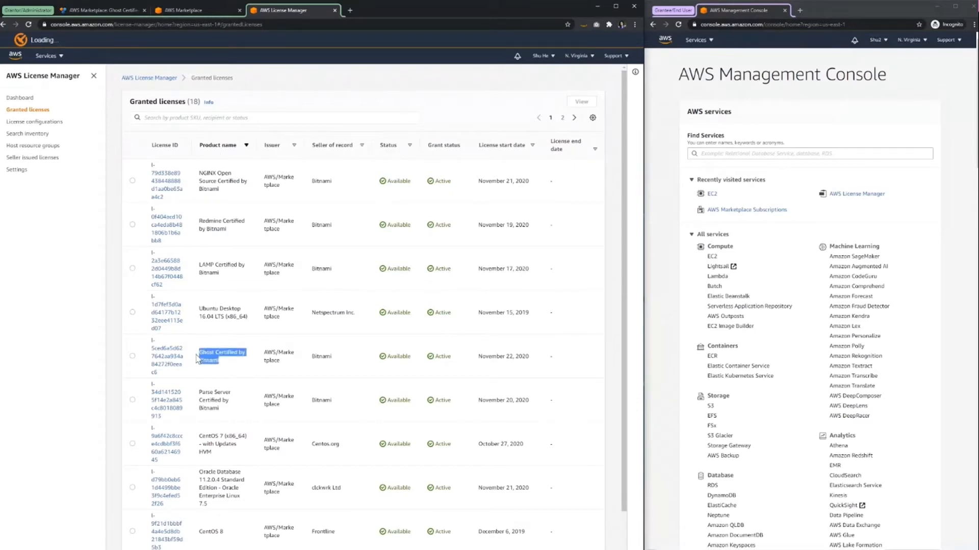
left_click(234, 376)
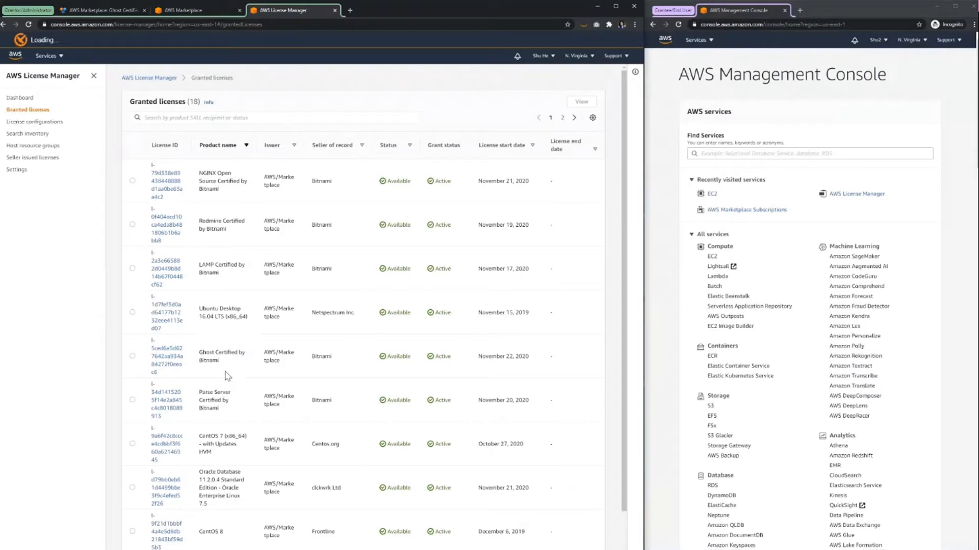
left_click(164, 364)
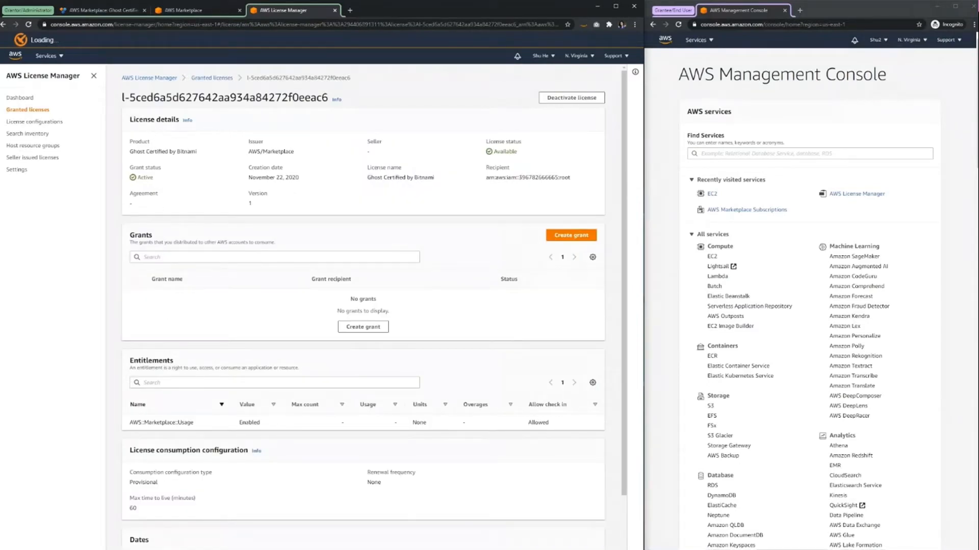
Examine the Ghost license's details, grants, entitlements, consumption configuration and dates in the administrator's account
left_click_drag(130, 121, 180, 133)
left_click(130, 236)
left_click_drag(130, 236, 154, 241)
left_click(131, 361)
left_click_drag(131, 363, 176, 364)
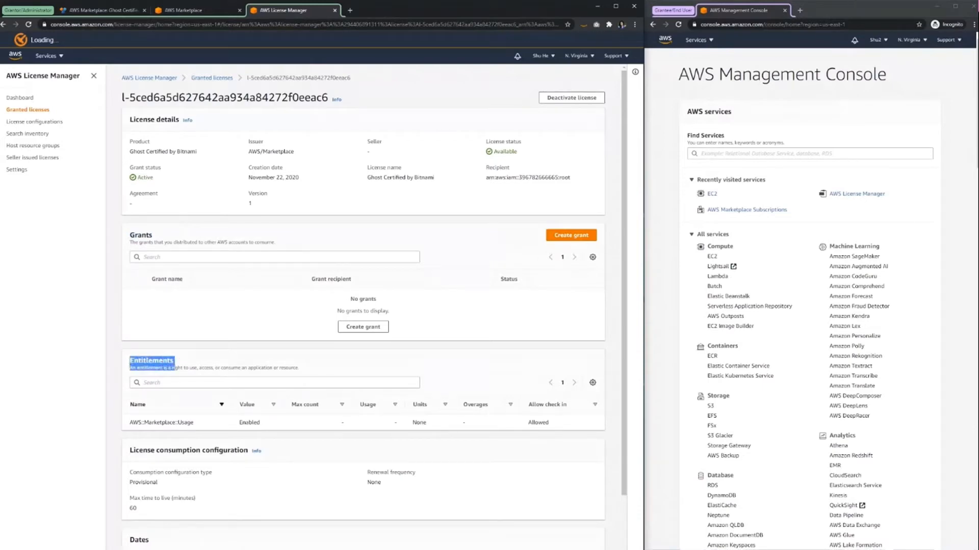
left_click(196, 366)
scroll(196, 366, "down", 1)
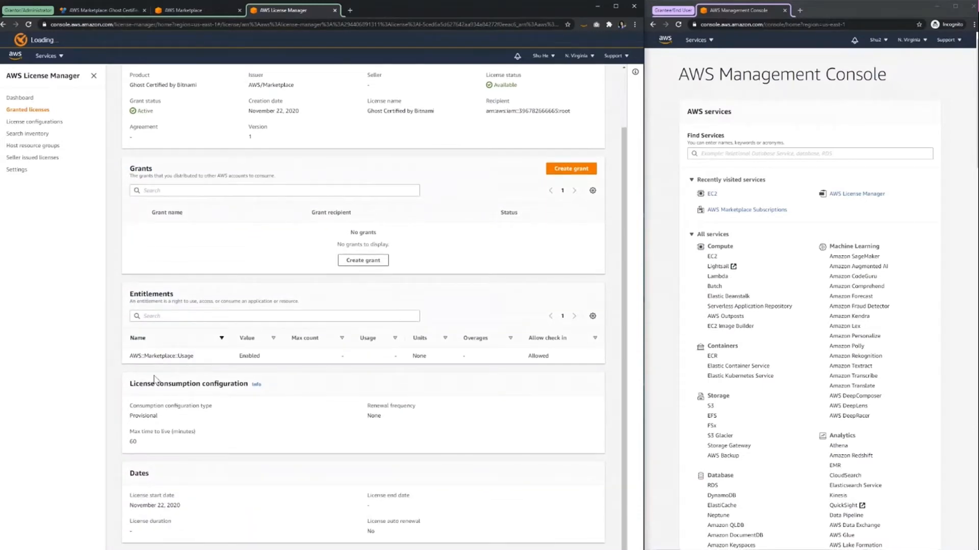
left_click_drag(131, 385, 249, 387)
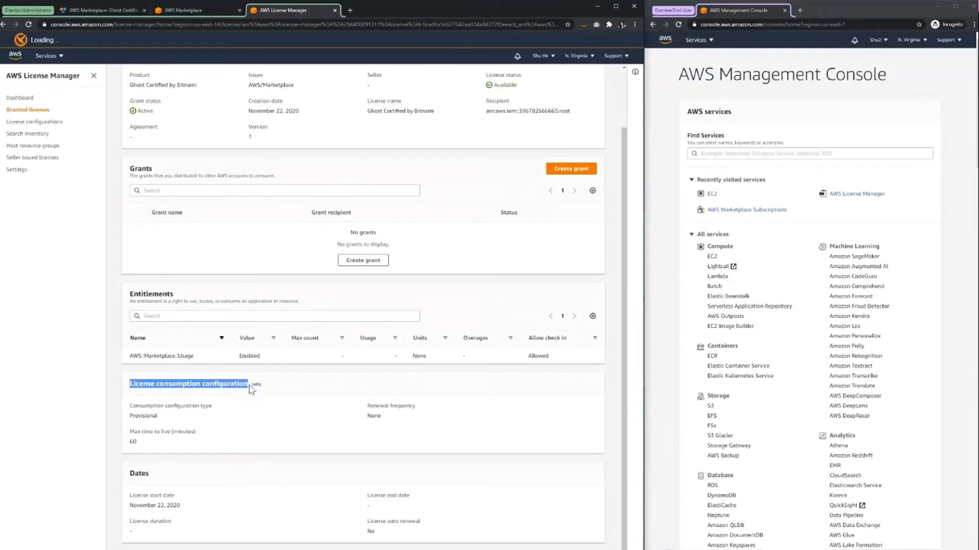
left_click(228, 456)
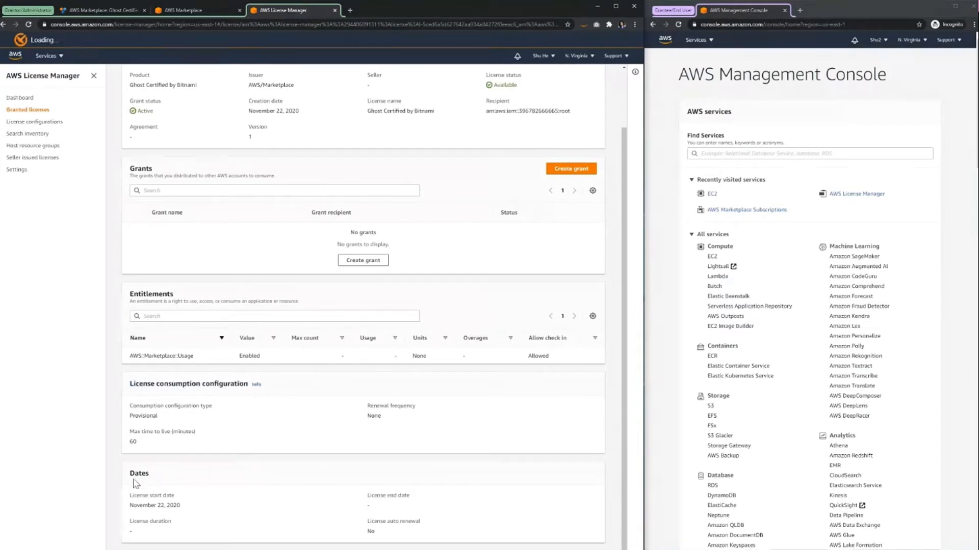
left_click_drag(130, 474, 257, 490)
left_click(258, 489)
scroll(301, 490, "up", 2)
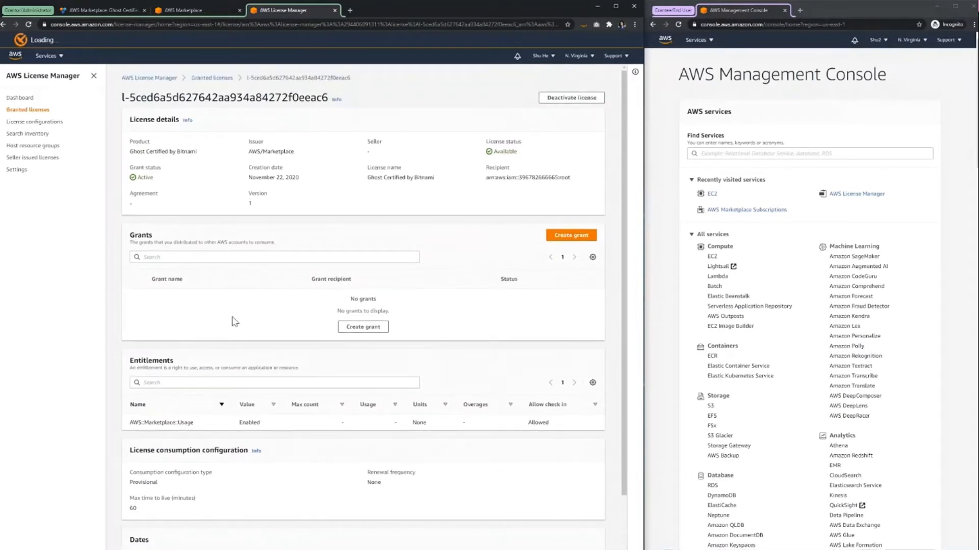
Create a grant named "Grant for User 1" for the end user's AWS account ID and check its recipient and status
left_click(571, 235)
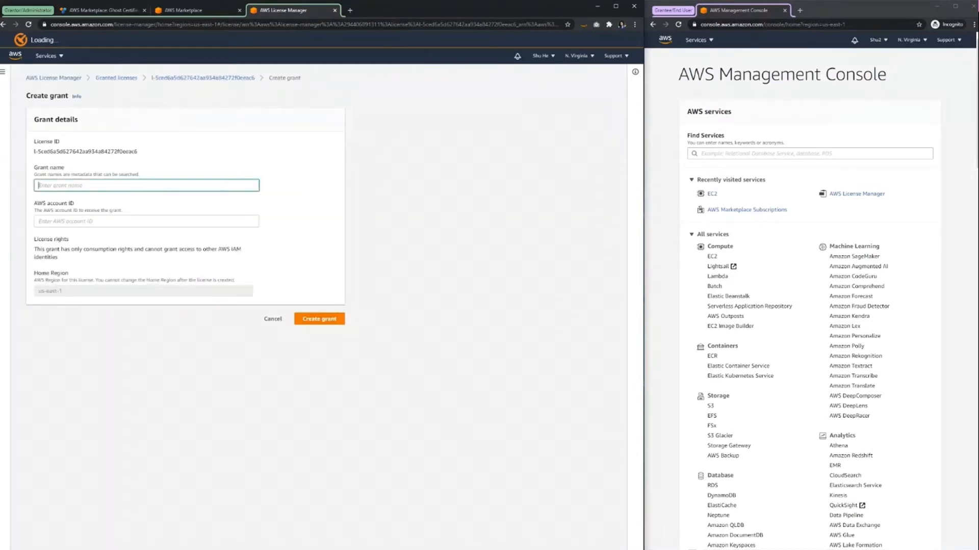
type("Grant for User 1")
key("Tab")
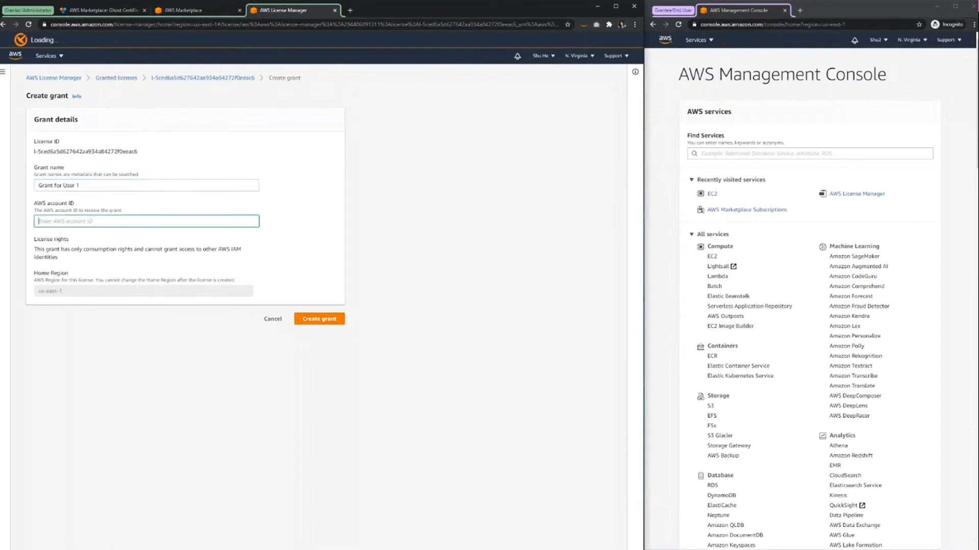
type("0788")
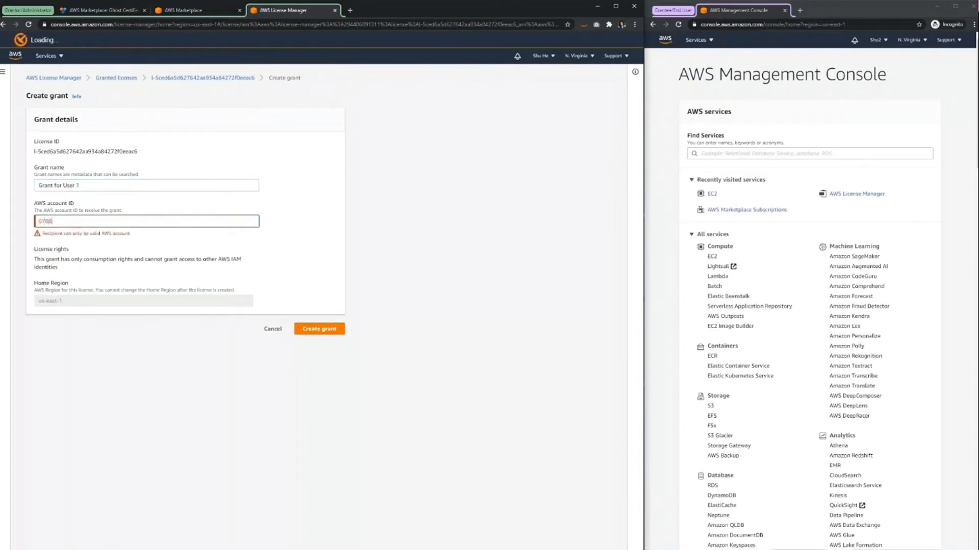
type("48857584")
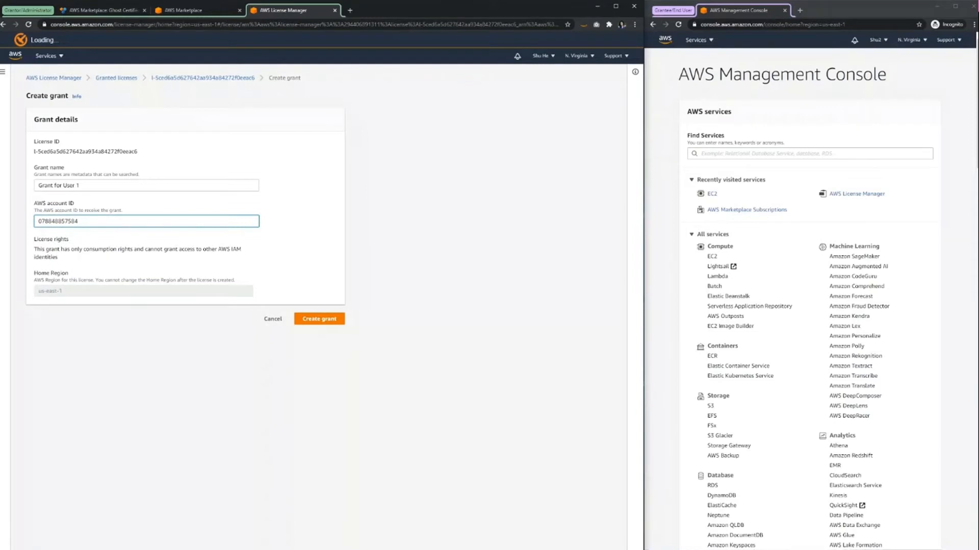
left_click(320, 320)
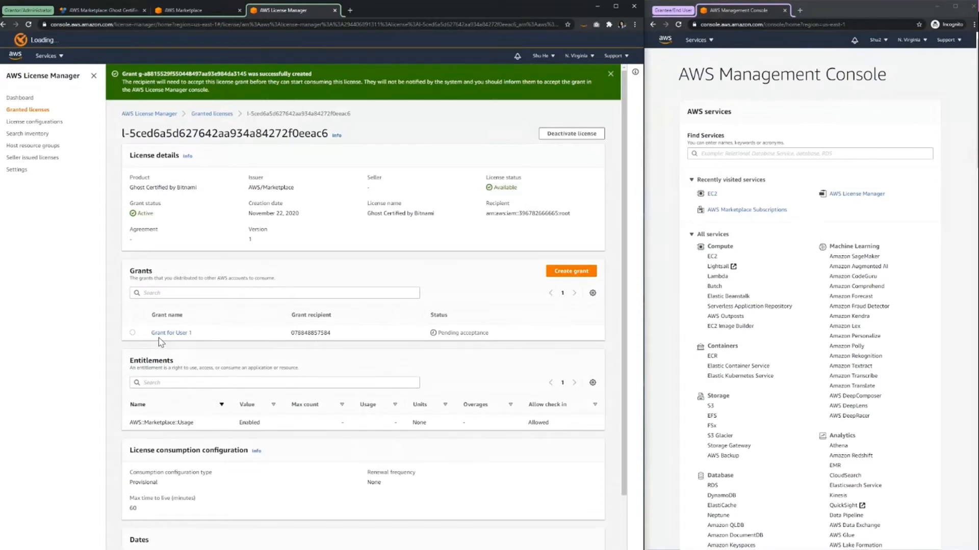
double_click(311, 333)
triple_click(514, 334)
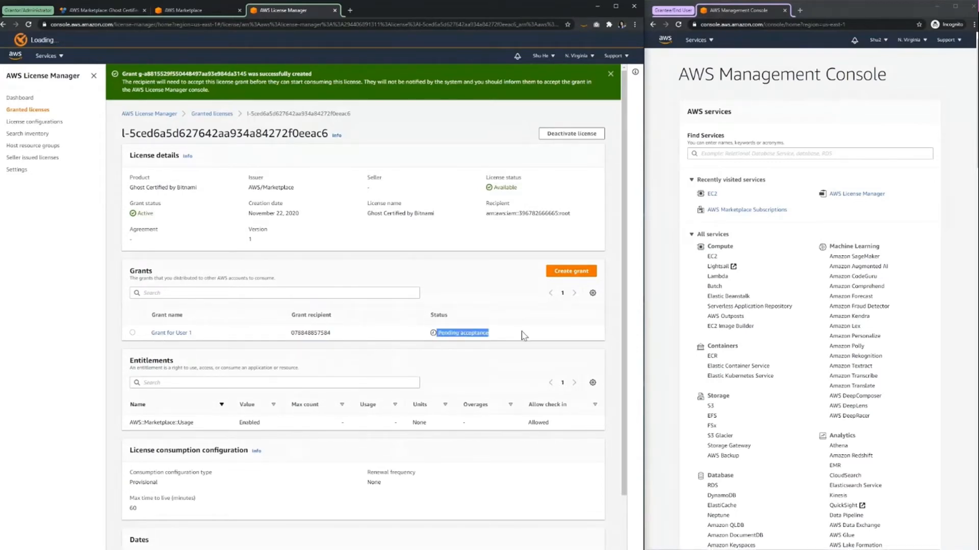
Widen the end user's browser window and open the Ghost Certified by Bitnami license from that account's granted licenses in AWS License Manager
left_click_drag(645, 260, 445, 264)
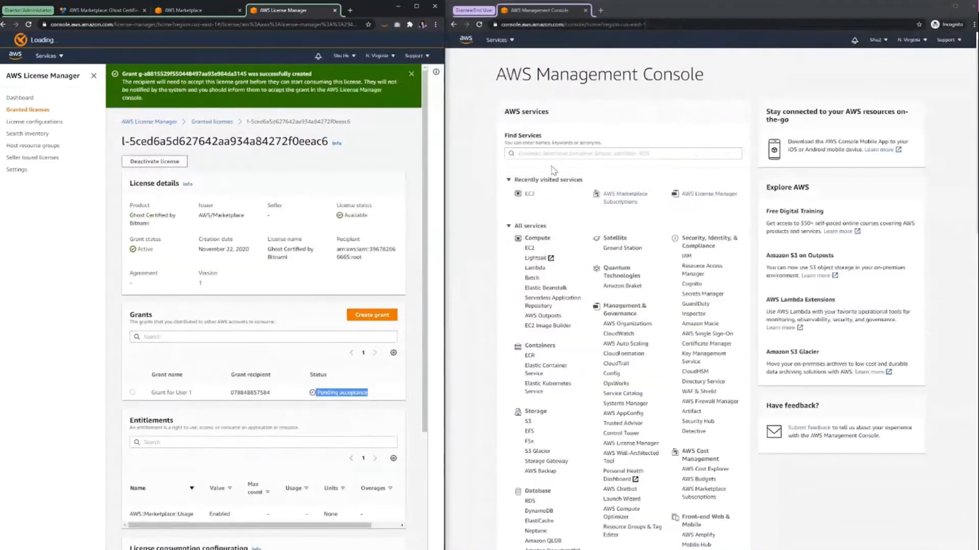
left_click(709, 194)
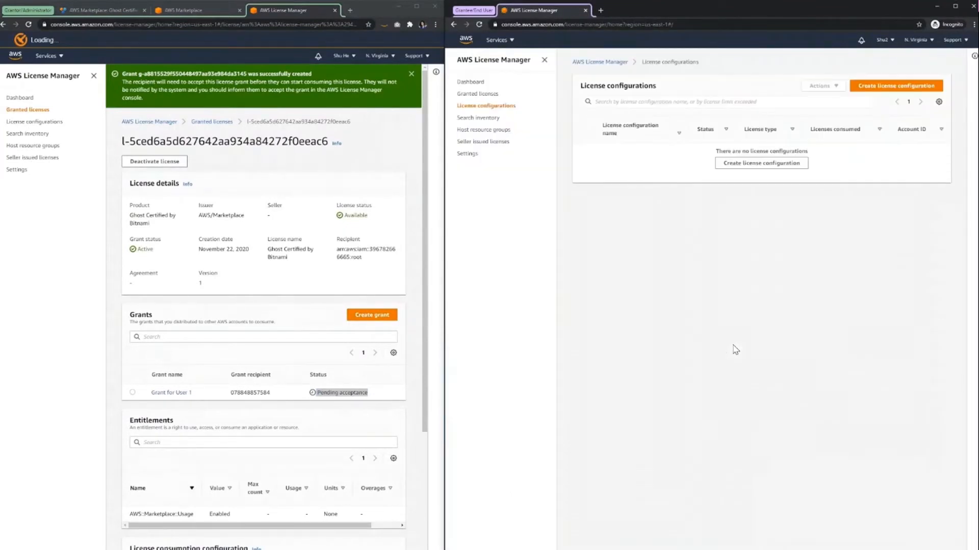
left_click(479, 95)
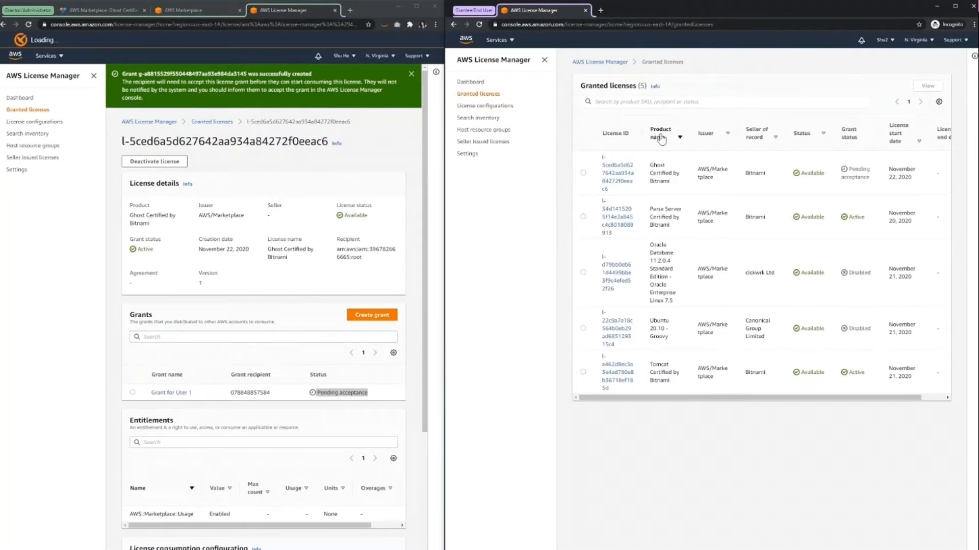
left_click_drag(648, 165, 681, 186)
left_click(680, 186)
left_click(620, 172)
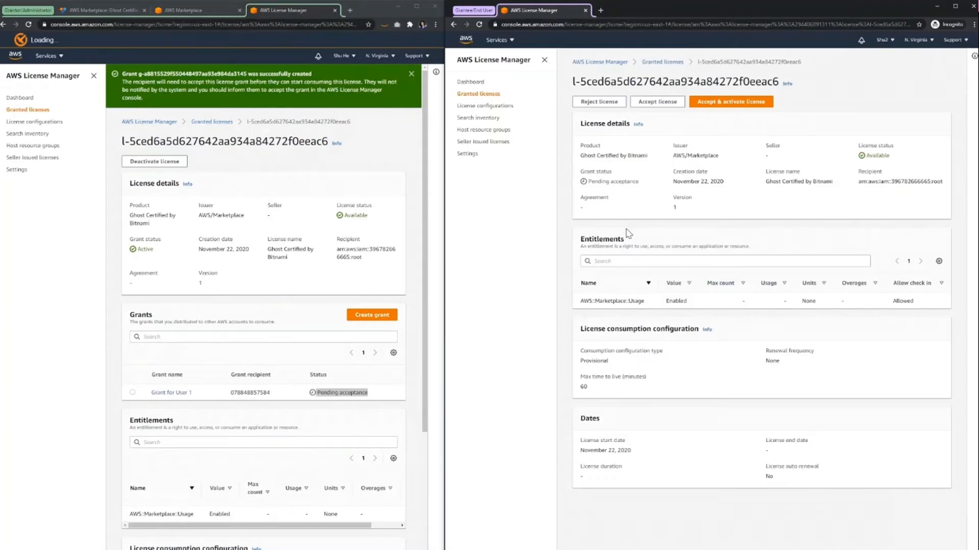
Review the received Ghost license's details, entitlements, consumption configuration and dates, and accept and activate the license
left_click_drag(579, 126, 631, 128)
left_click_drag(579, 240, 625, 241)
left_click_drag(580, 329, 687, 339)
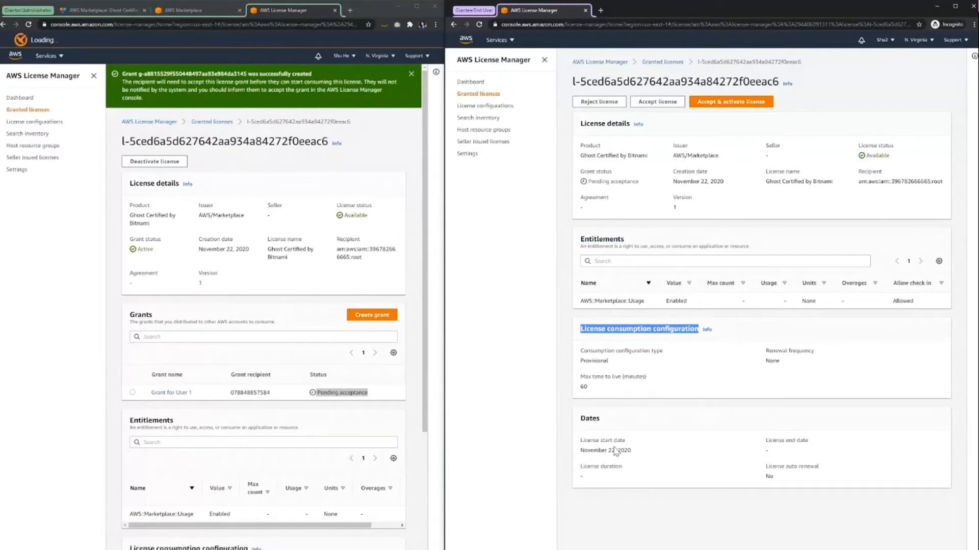
left_click_drag(579, 418, 604, 419)
left_click(673, 415)
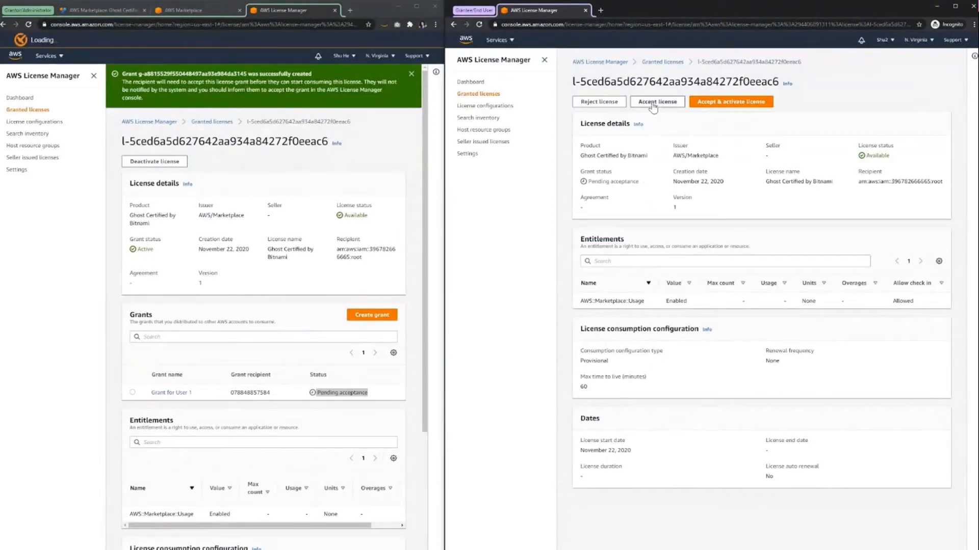
left_click(716, 103)
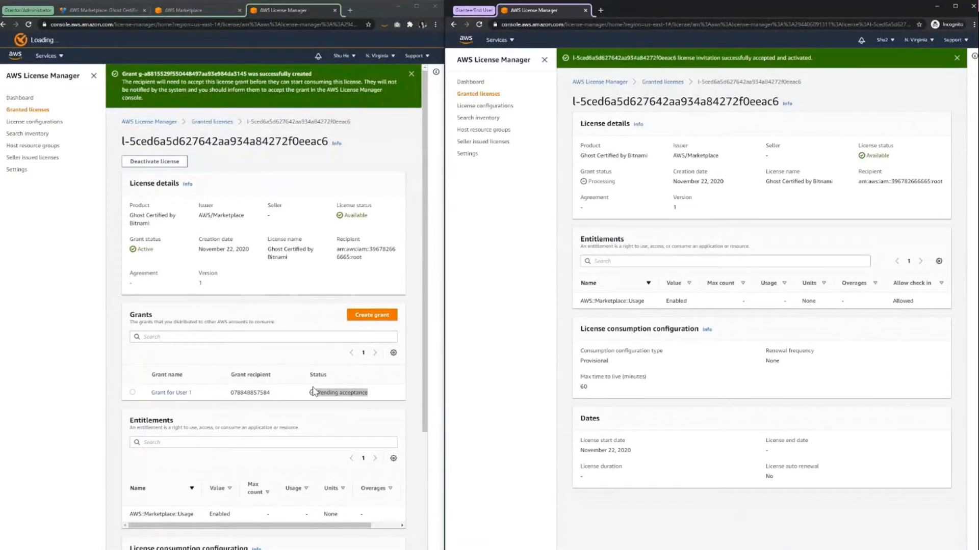
Refresh the Ghost license page in both the administrator's and end user's accounts and check the grant status in each
left_click(29, 24)
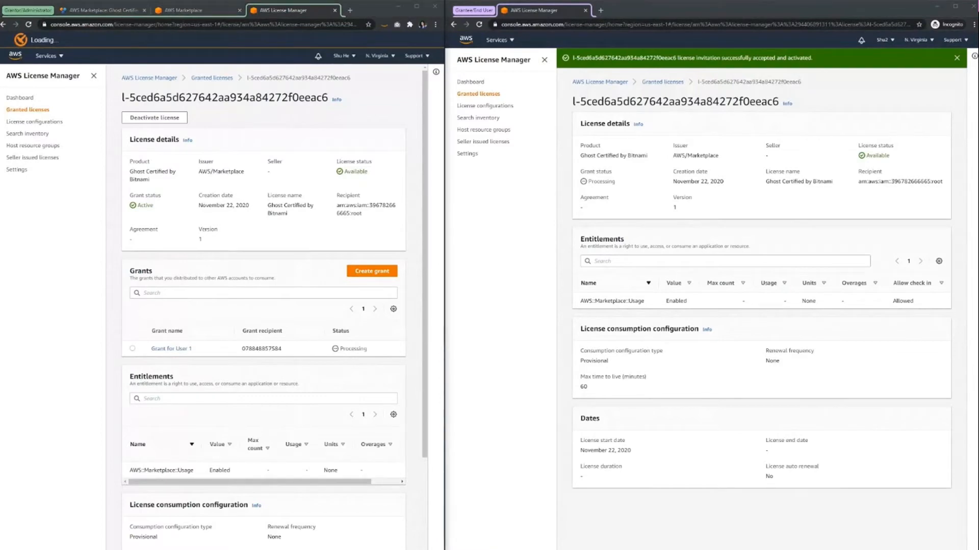
left_click(947, 506)
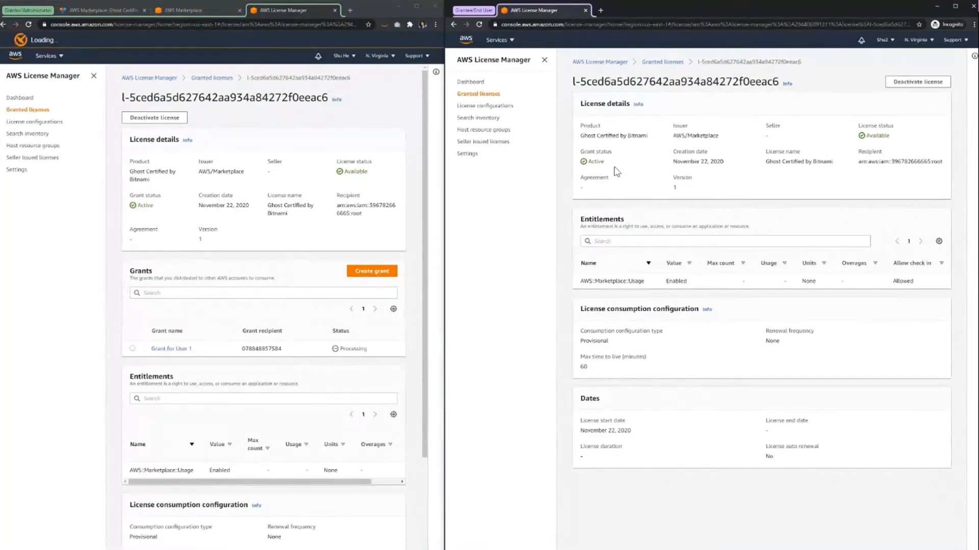
left_click_drag(615, 172, 581, 168)
left_click(597, 172)
left_click(386, 340)
key("F5")
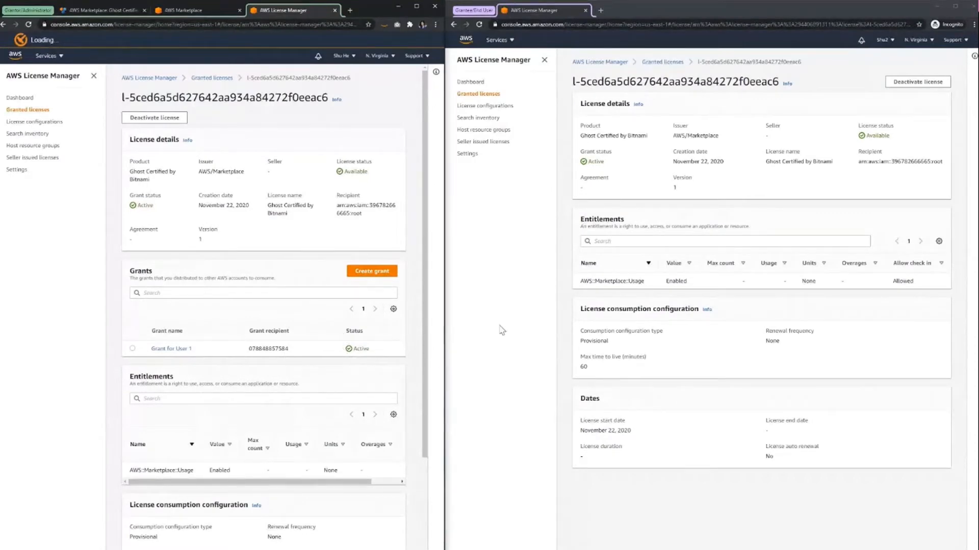
Open the AWS Marketplace subscriptions in the end user's account and check the access level of Ghost Certified by Bitnami
left_click(510, 39)
left_click(505, 151)
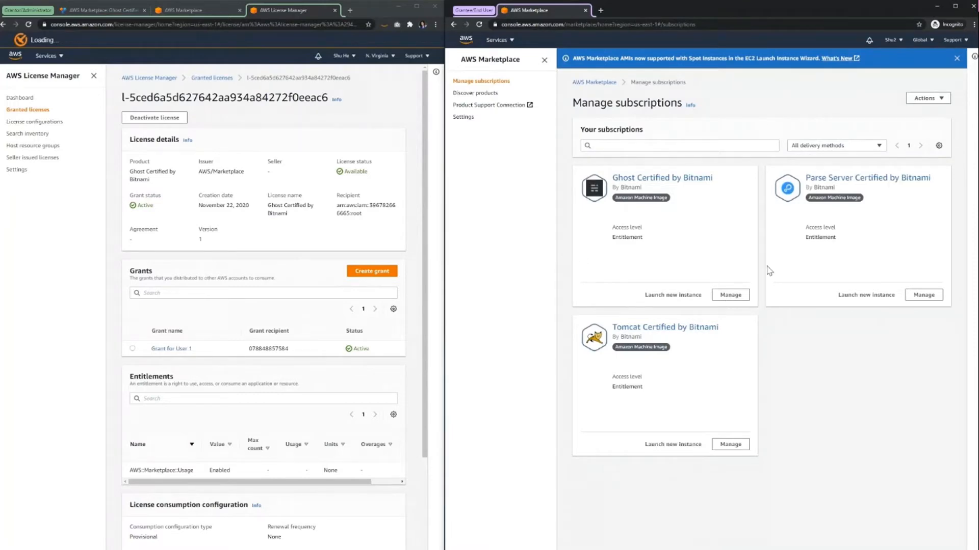
left_click_drag(610, 225, 656, 240)
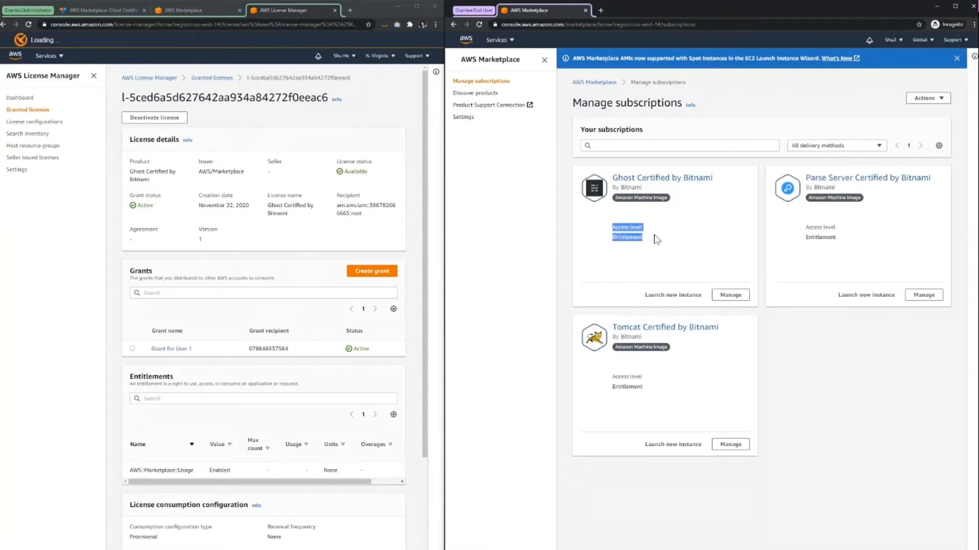
left_click(655, 248)
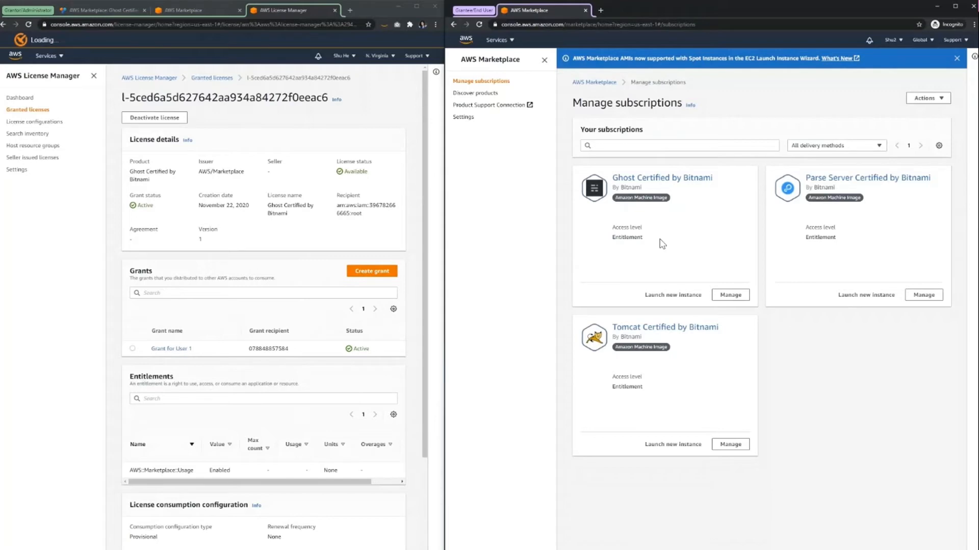
Open the new-instance configuration for the Ghost Certified by Bitnami subscription and copy its us-east-1 AMI ID
left_click(729, 295)
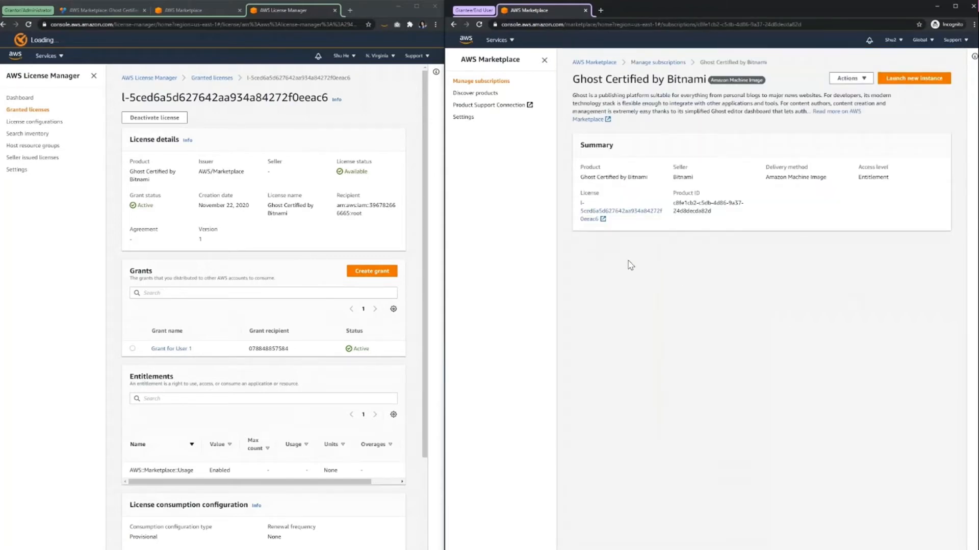
left_click(904, 79)
left_click_drag(665, 255, 603, 261)
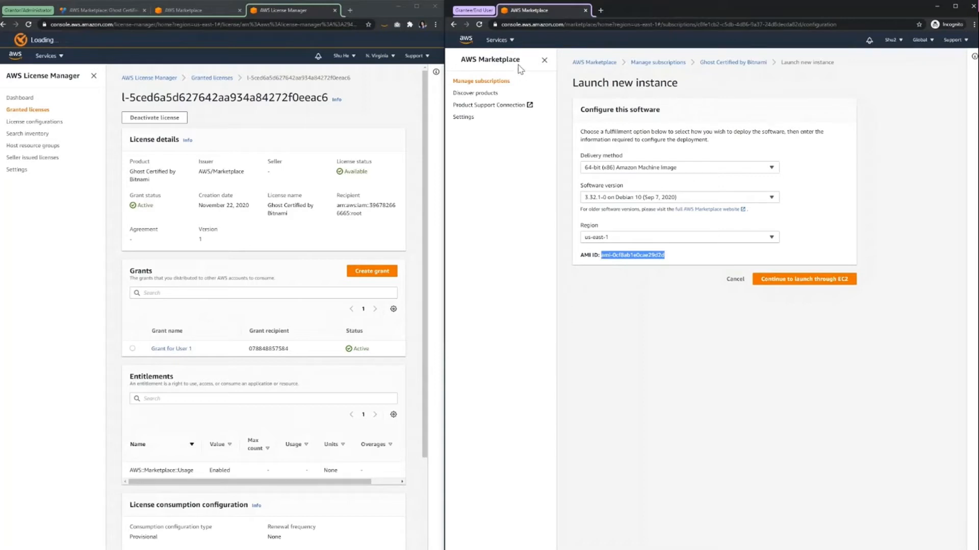
Switch to EC2 in the end user's account and find the Ghost image among the public AMIs by its copied ID
left_click(504, 40)
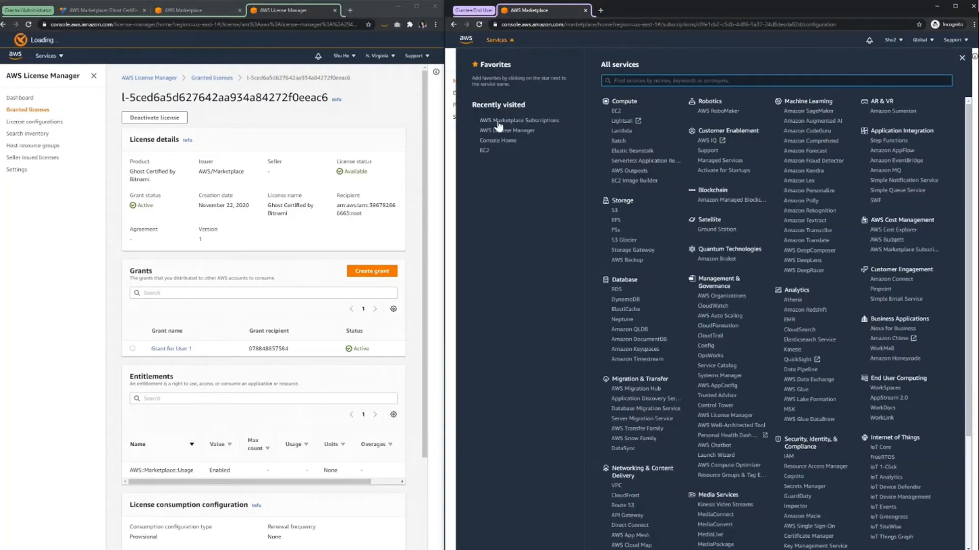
left_click(487, 151)
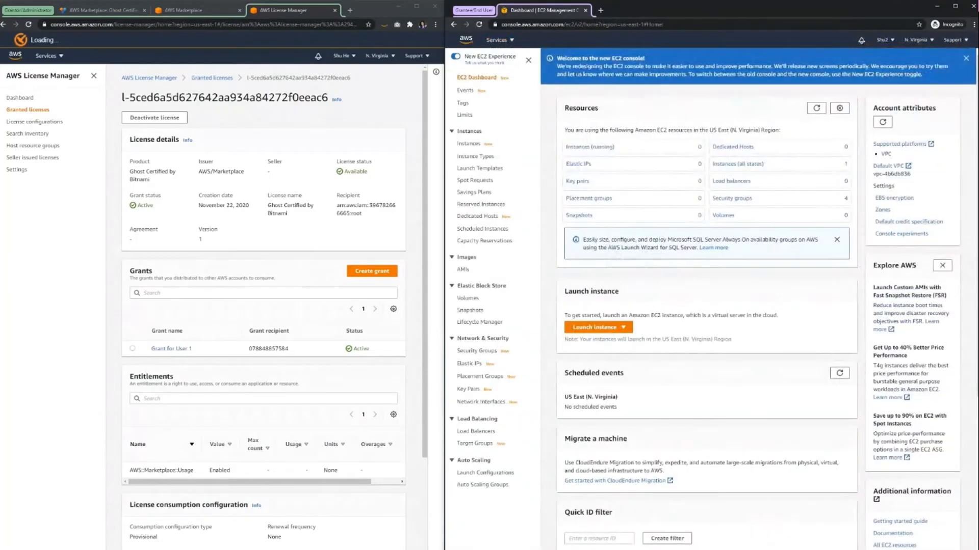
left_click(462, 270)
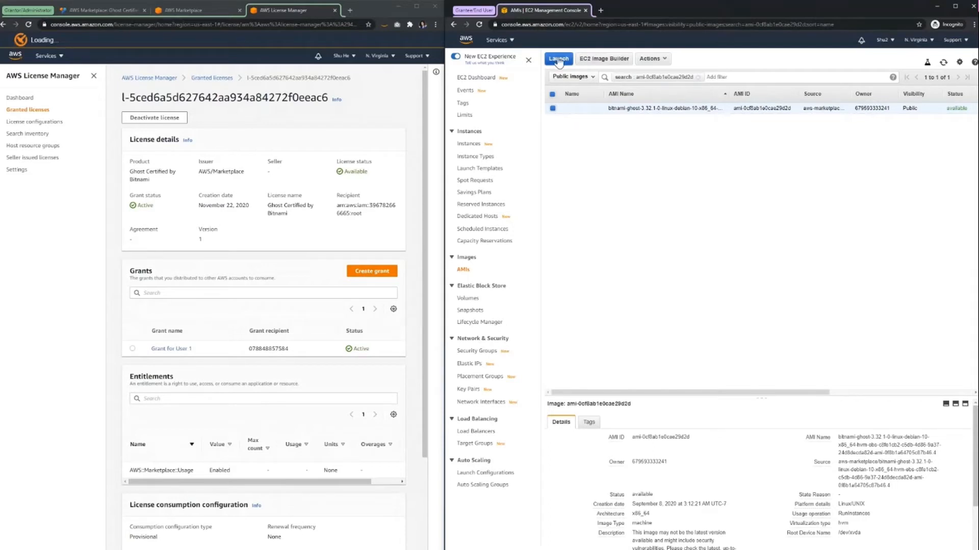
Launch a t2.micro instance from the Ghost AMI, proceeding without a key pair and acknowledging the connection limitation
left_click(558, 58)
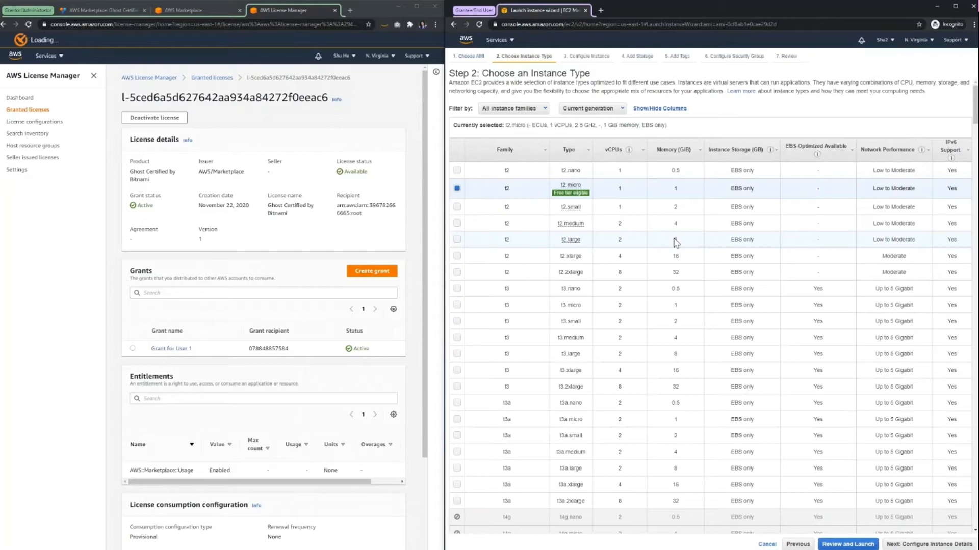
left_click(849, 545)
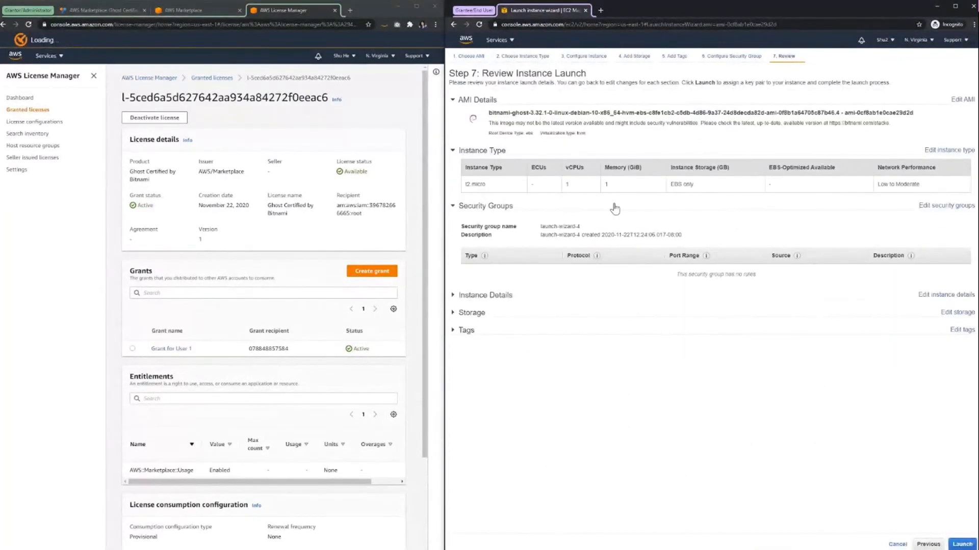
left_click(968, 543)
left_click(688, 314)
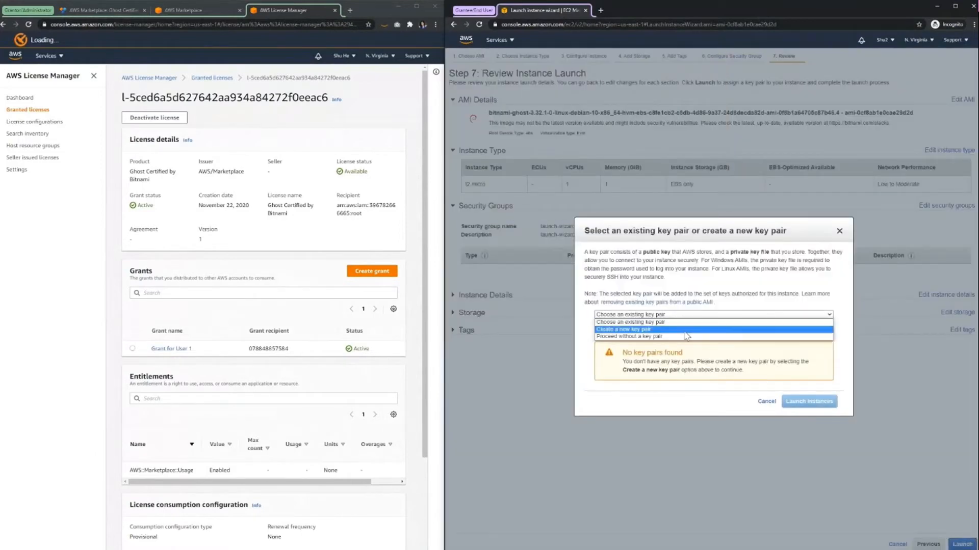
left_click(687, 341)
left_click(599, 324)
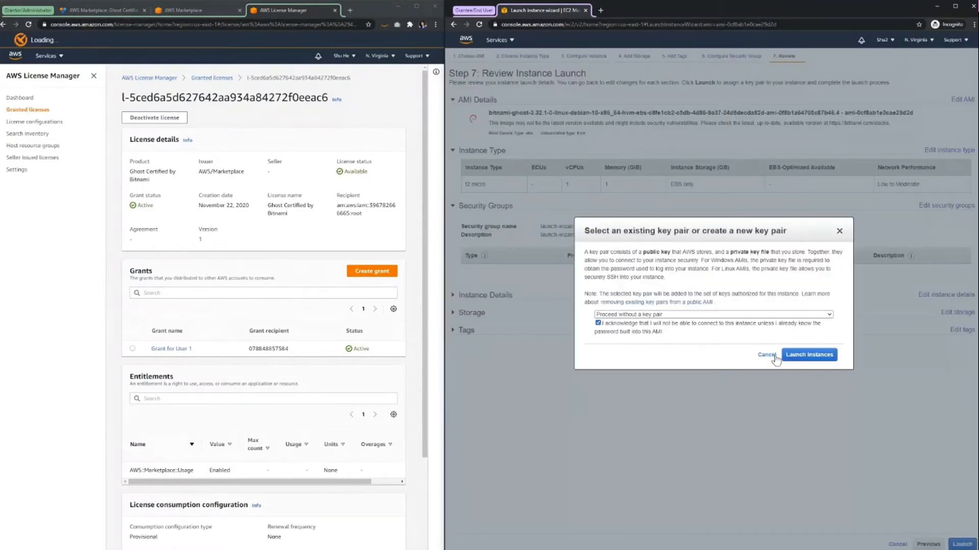
left_click(809, 355)
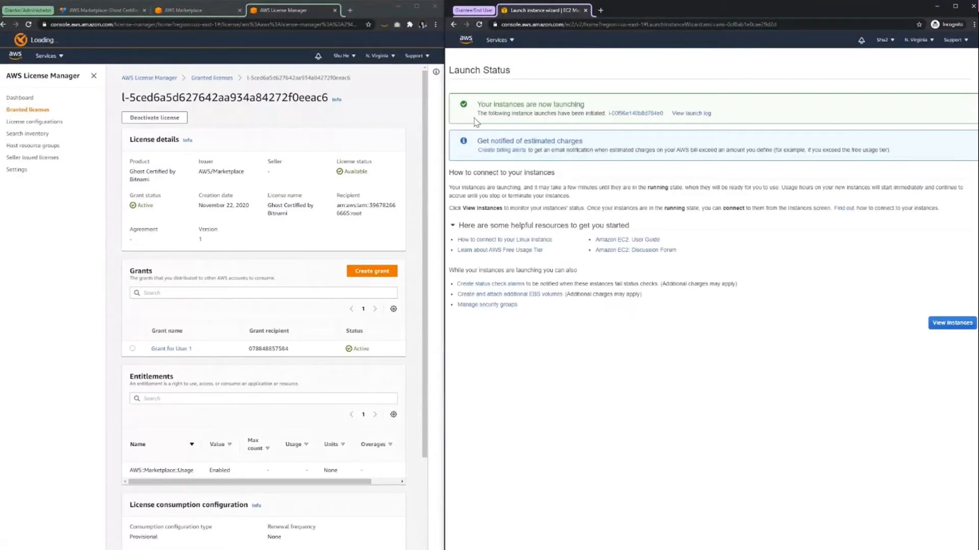
Check the launch status message for the Ghost instance and open the EC2 instances list
left_click_drag(475, 106, 594, 106)
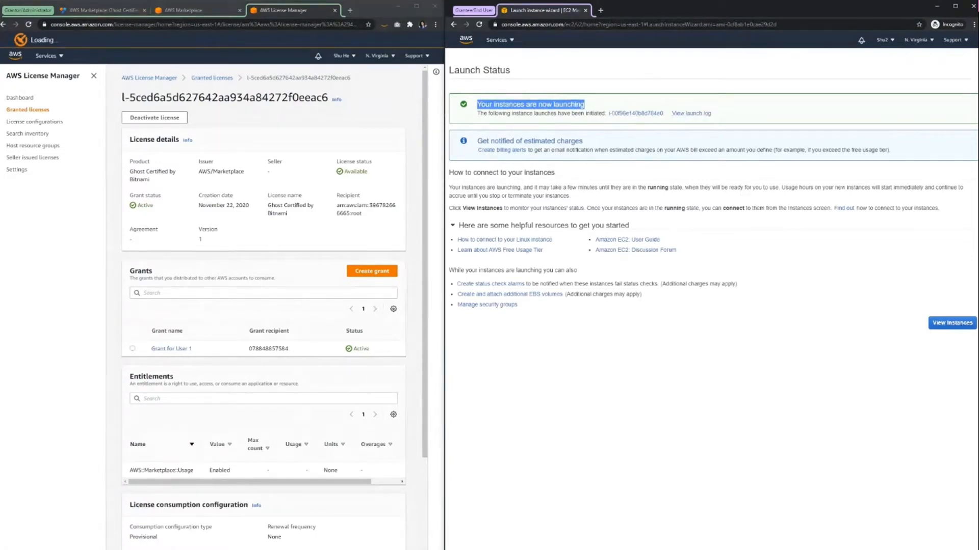
left_click(766, 310)
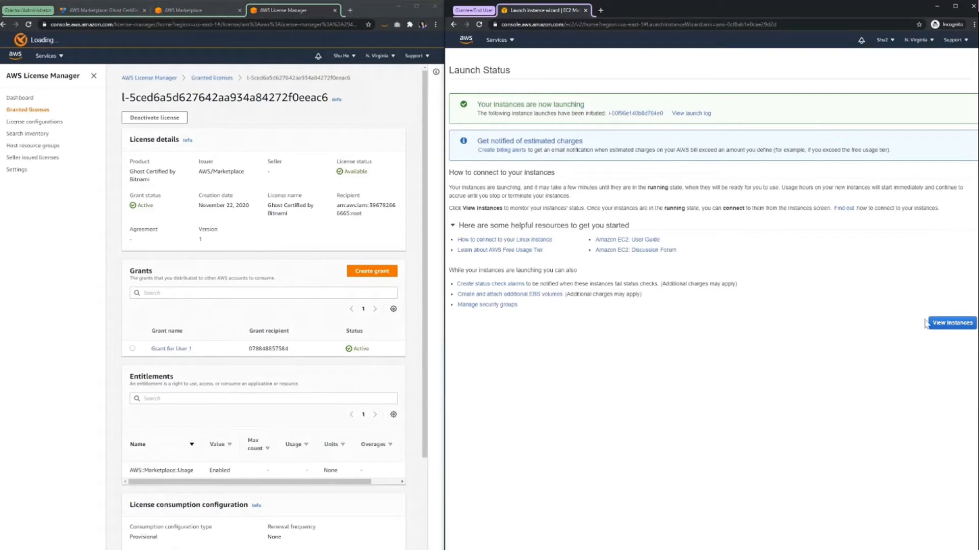
left_click(951, 323)
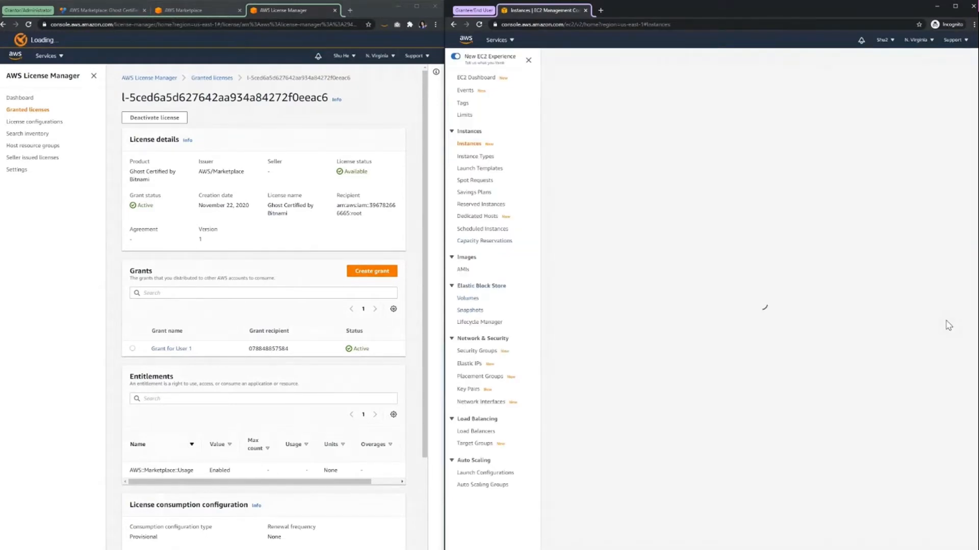